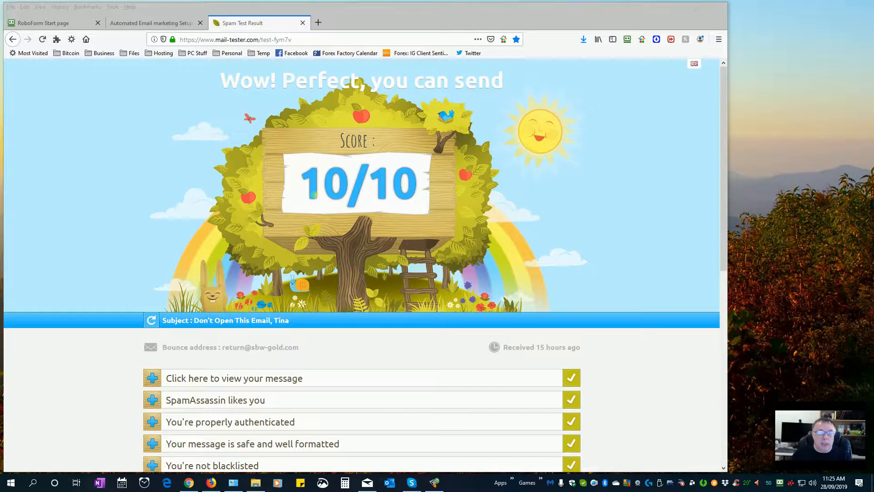
Review the checks listed in the mail-tester spam test result and close that page.
scroll(544, 201, "down", 4)
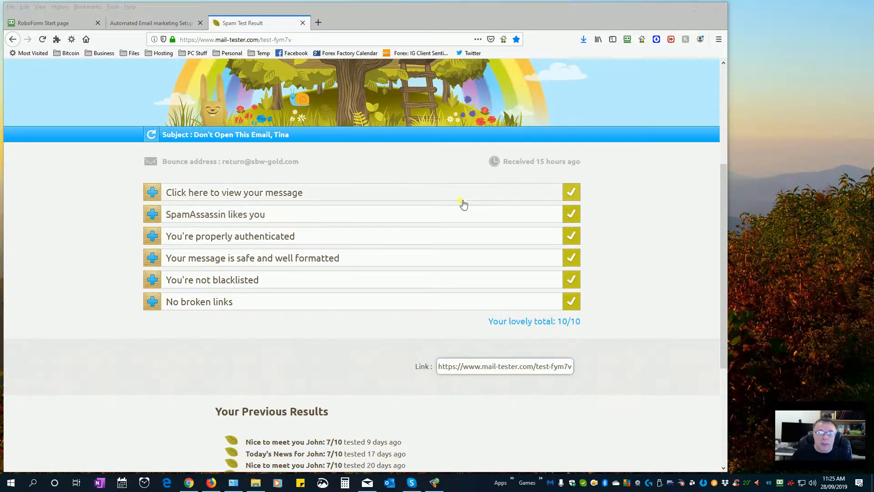
scroll(480, 195, "up", 4)
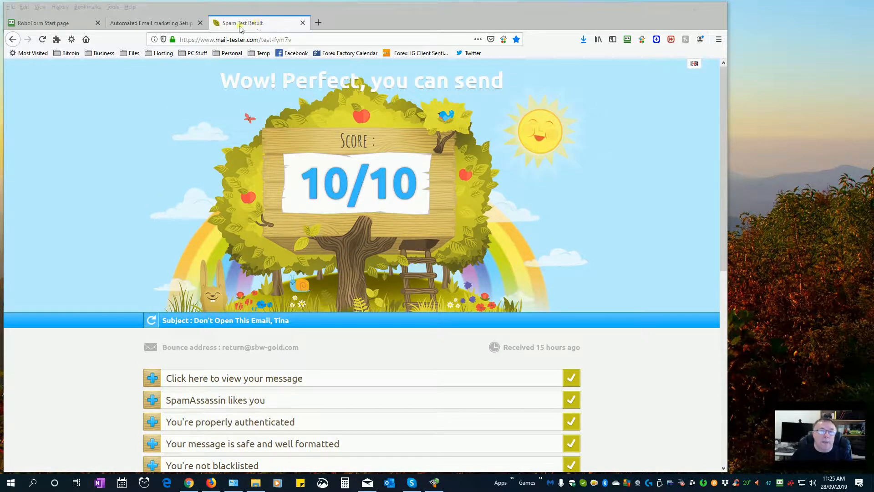
left_click(303, 23)
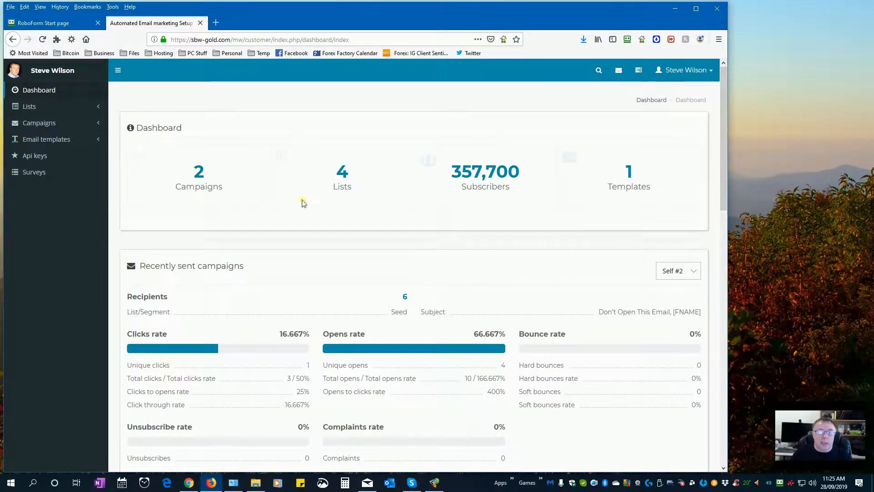
Open the overview of subscriber lists and examine the Main List Imports entry.
left_click(32, 108)
left_click(30, 121)
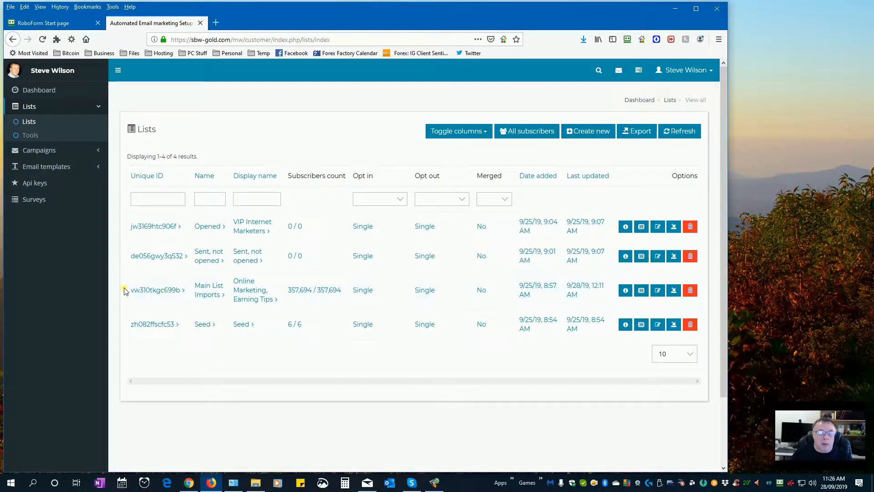
left_click_drag(126, 289, 492, 297)
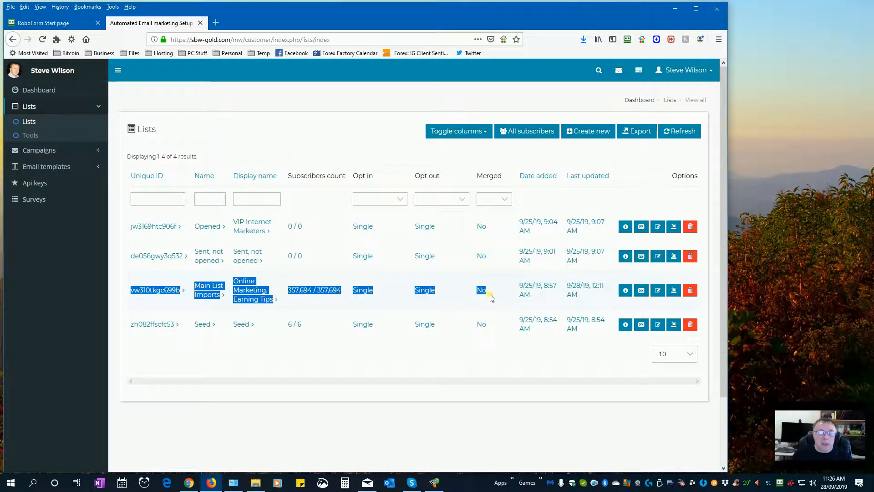
left_click(346, 305)
left_click_drag(191, 284, 226, 296)
left_click(363, 302)
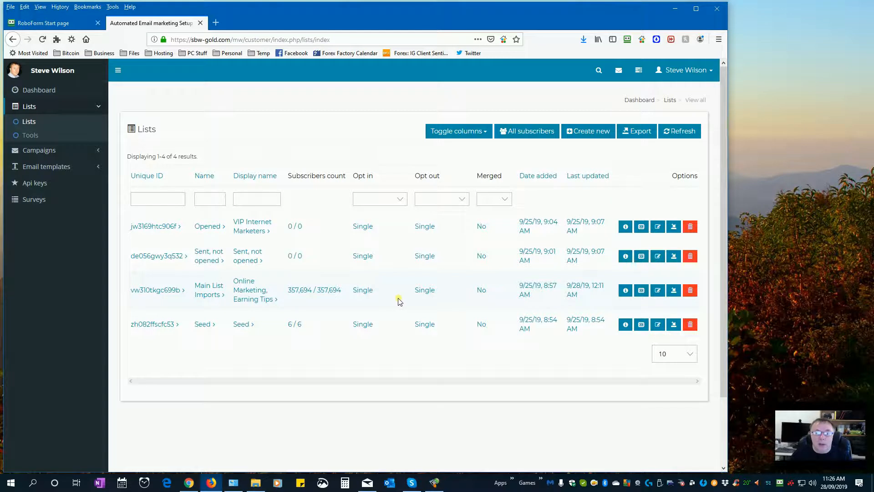
Compare the Opened and Sent, not opened lists with Main List Imports, including their subscriber counts.
double_click(197, 225)
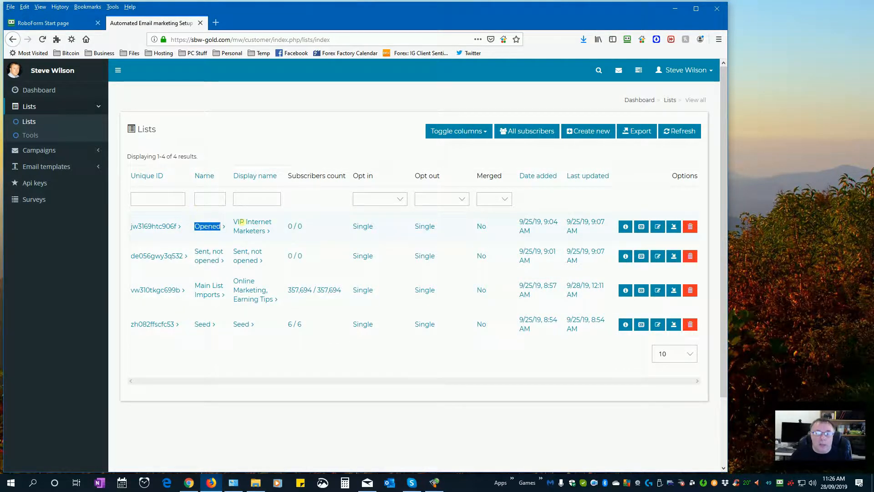
left_click_drag(242, 223, 332, 237)
left_click(206, 228)
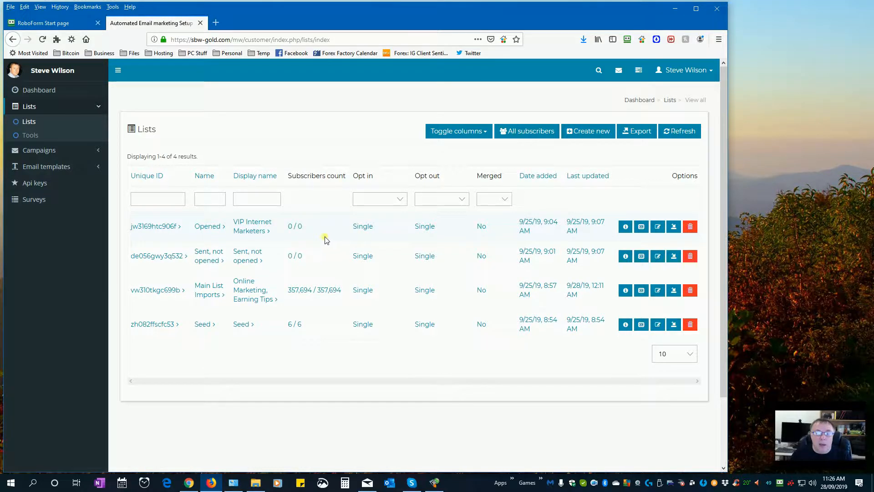
left_click_drag(263, 258, 172, 252)
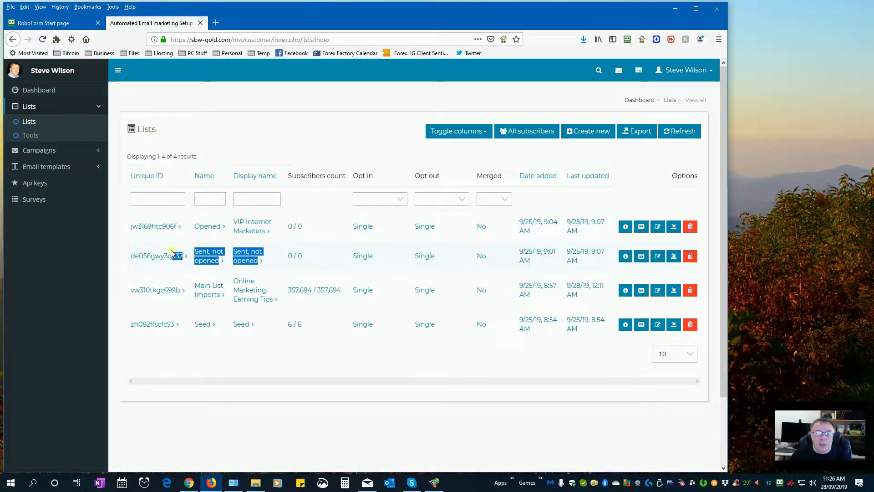
left_click(283, 255)
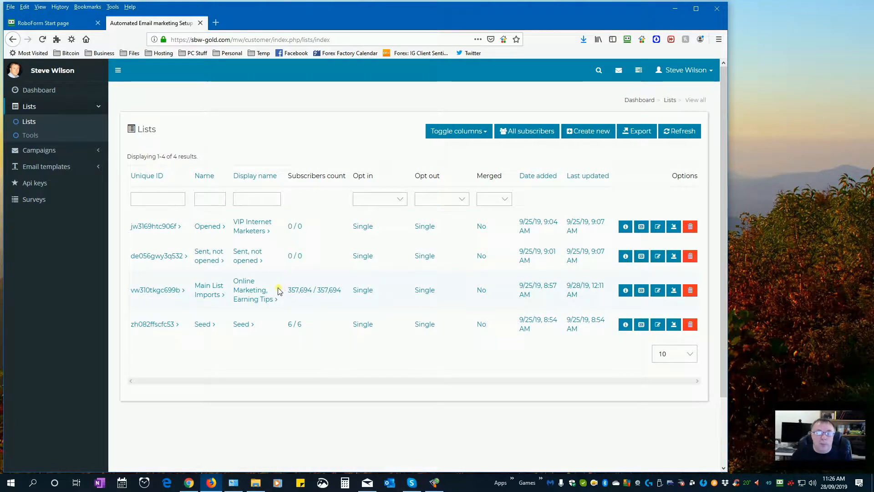
left_click_drag(277, 293, 340, 296)
left_click(338, 298)
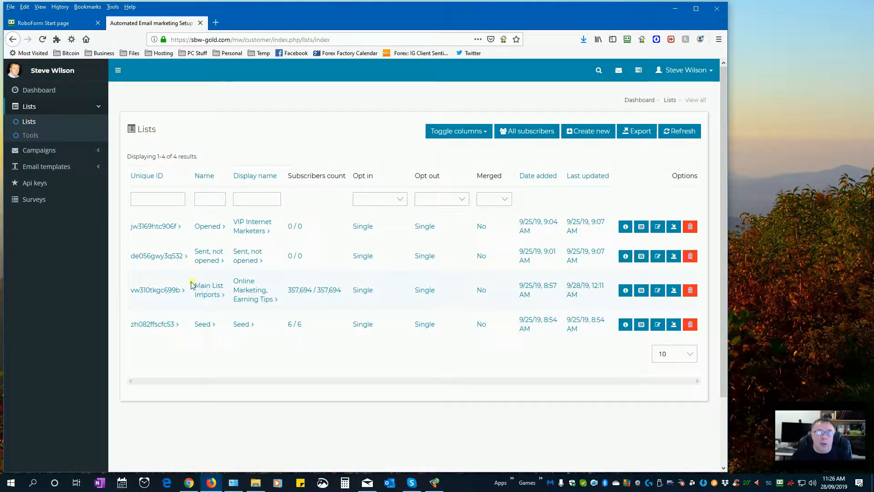
left_click_drag(193, 285, 332, 294)
left_click(358, 298)
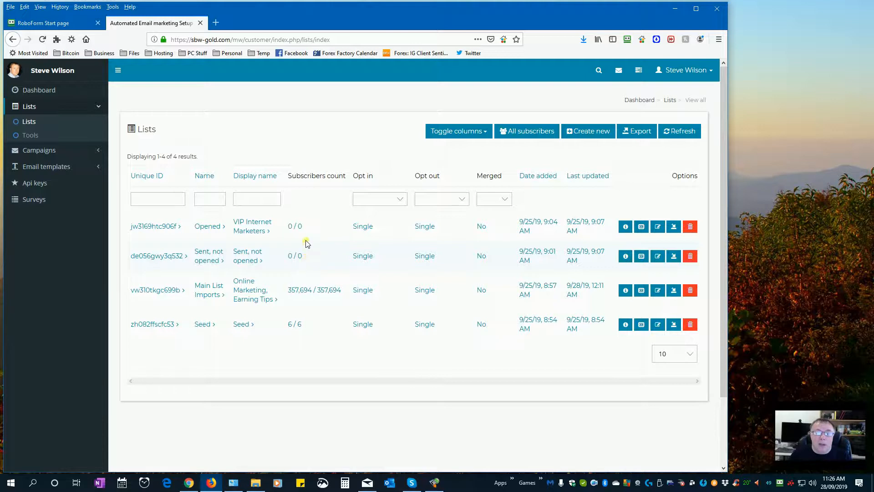
double_click(299, 227)
left_click_drag(297, 230, 292, 230)
left_click(305, 230)
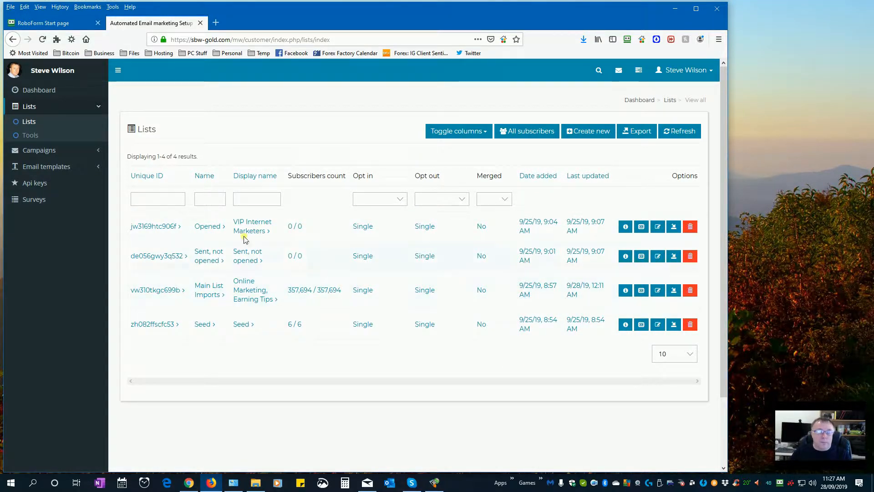
Make a copy of the Self #2 campaign from the regular campaigns overview.
left_click(46, 155)
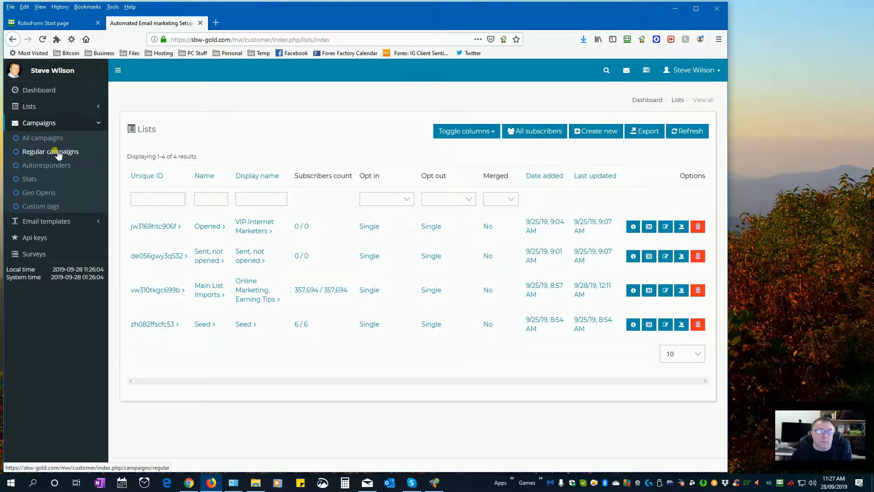
left_click(53, 155)
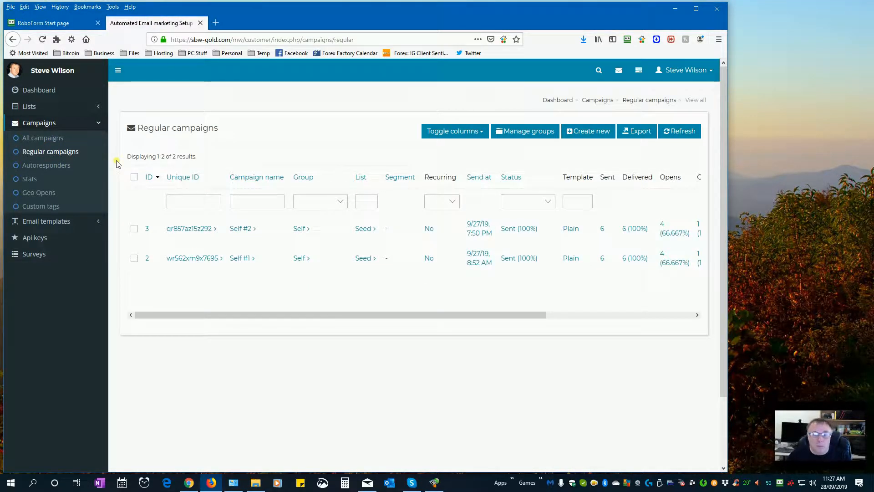
left_click_drag(441, 319, 611, 316)
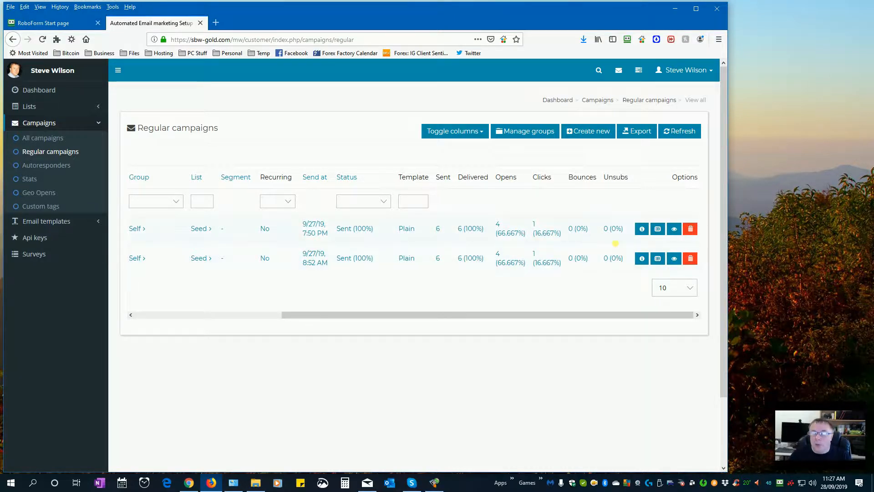
left_click(661, 231)
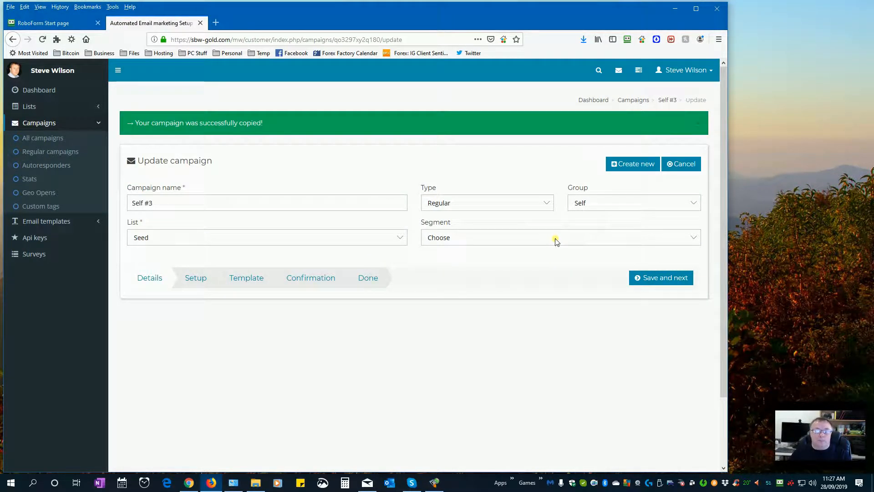
Rename the copied campaign as Main List #1 and set its list to Main List Imports.
triple_click(153, 203)
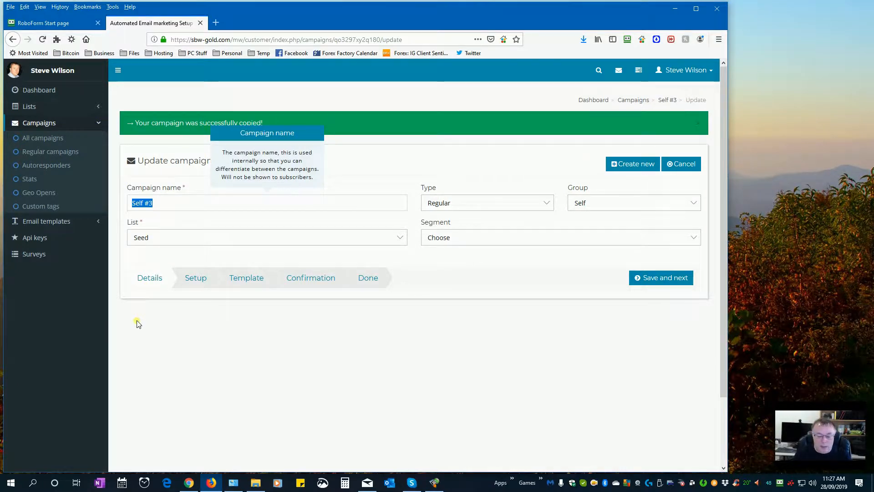
type("Main")
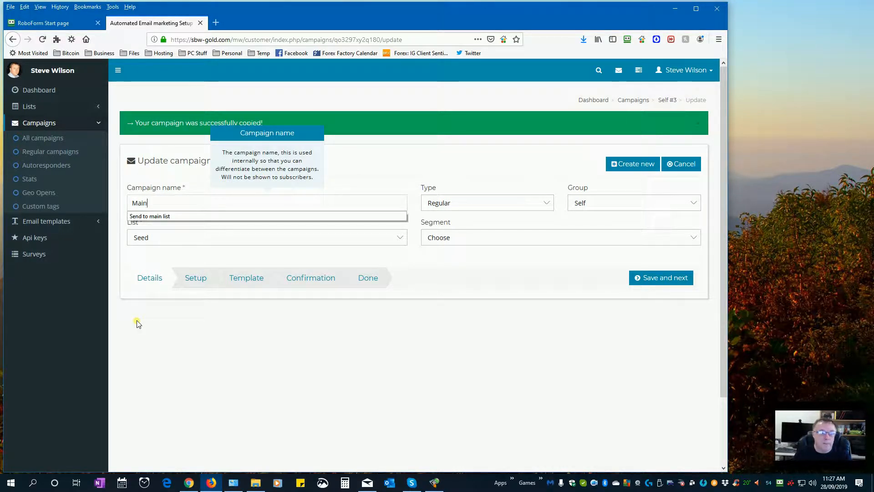
type(" #1")
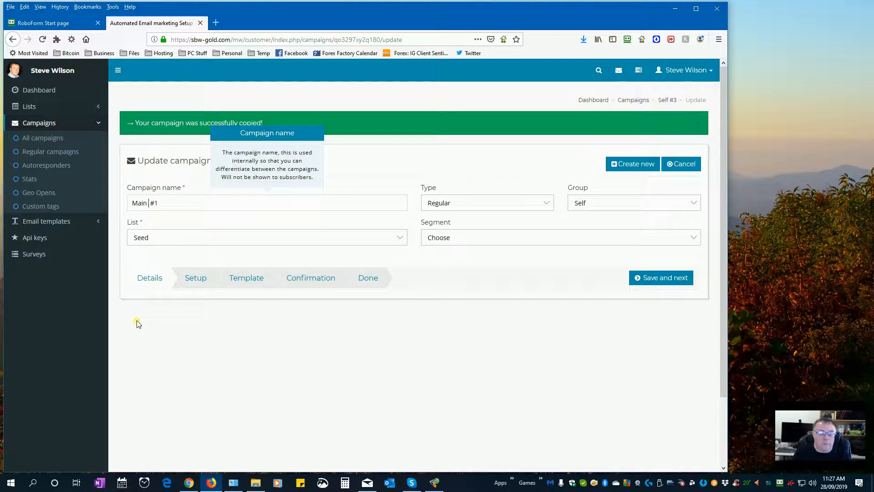
type("List")
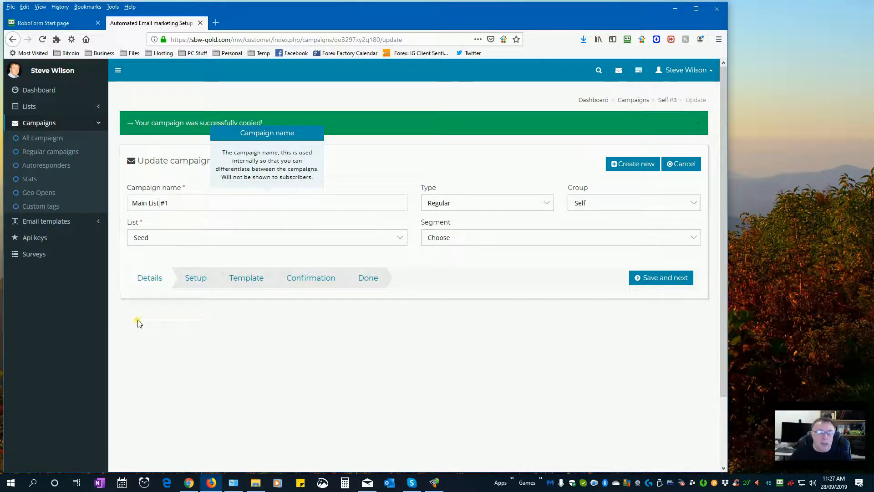
left_click(256, 234)
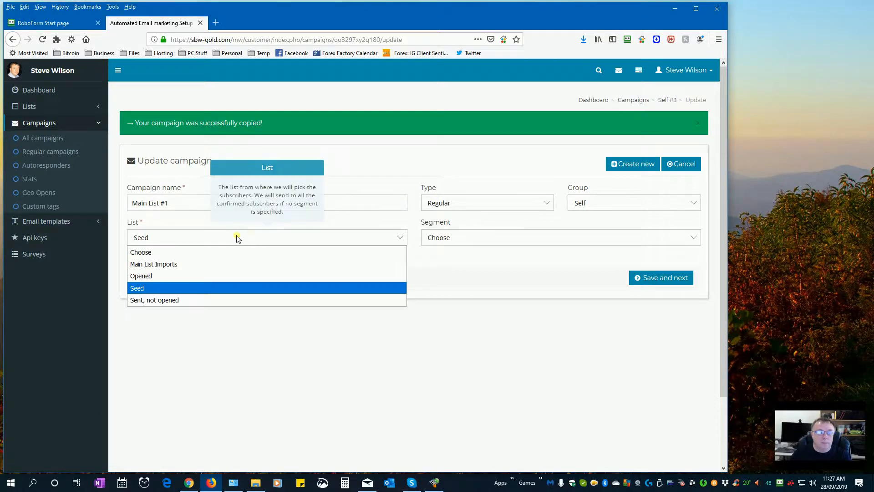
left_click(202, 264)
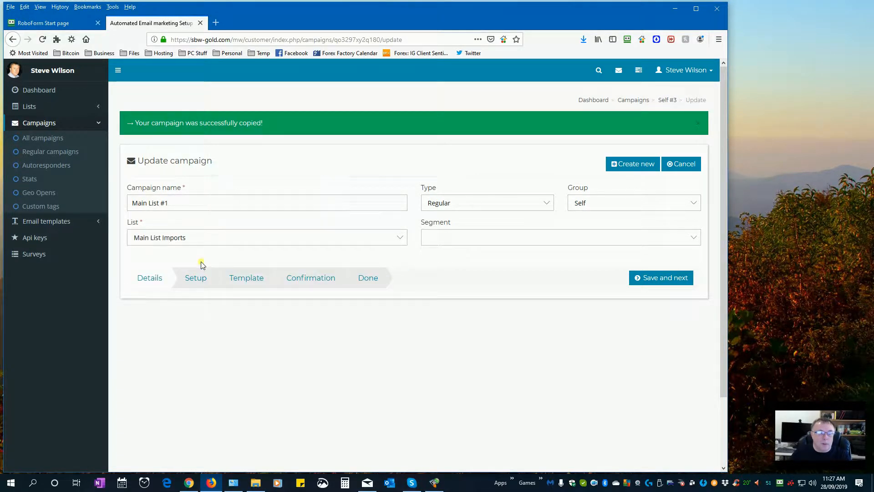
Assign the campaign to the Main List MLGS group, then save the details and continue to the campaign setup.
left_click(452, 205)
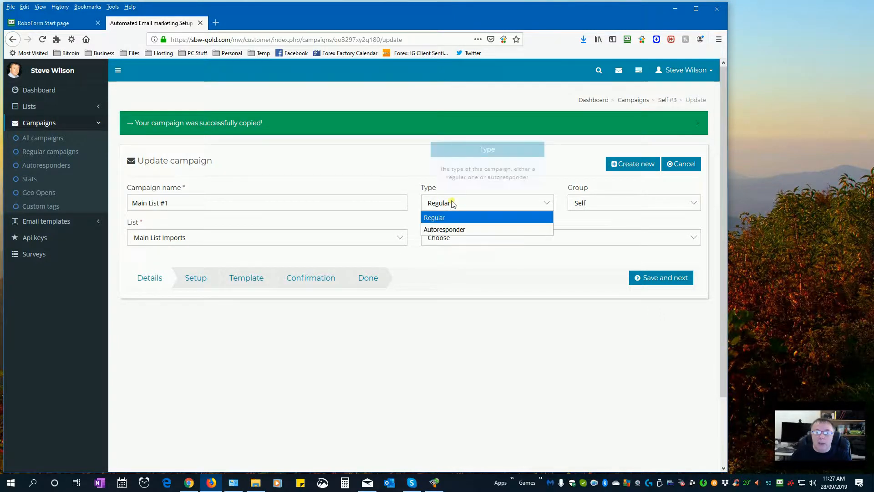
left_click(451, 201)
left_click(600, 201)
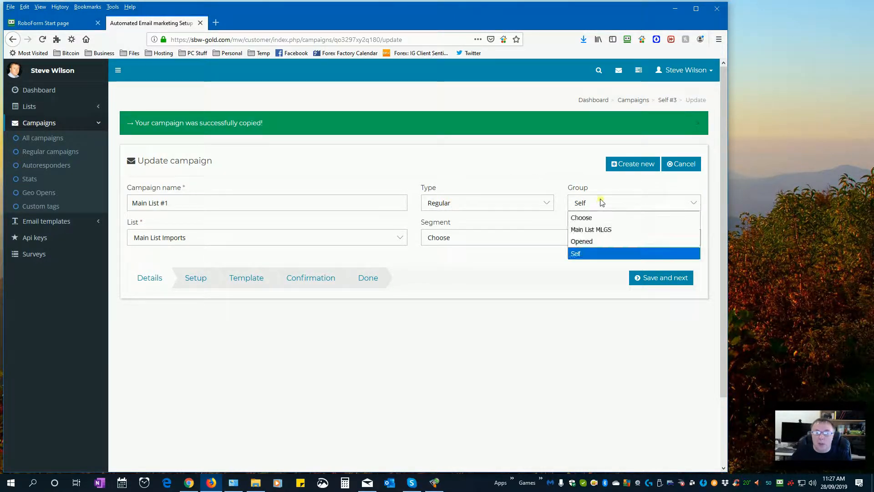
left_click(603, 229)
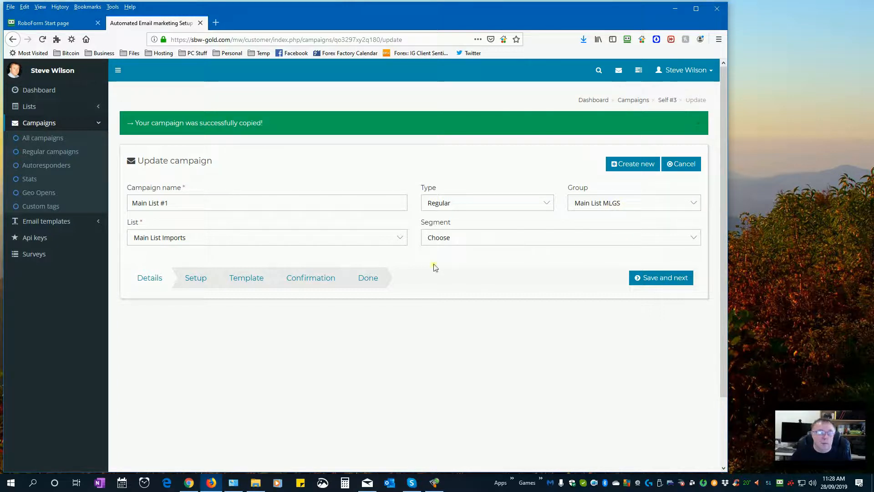
left_click(447, 239)
left_click(447, 238)
left_click(654, 279)
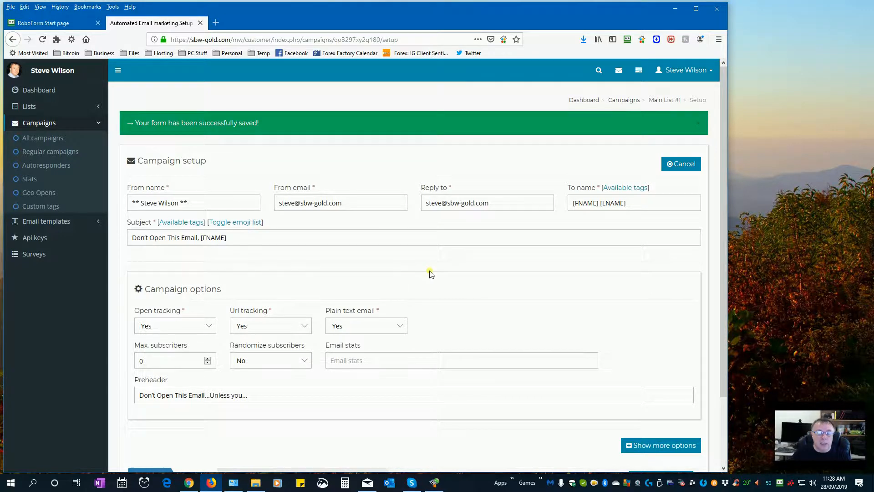
Limit the campaign to a maximum of 20 subscribers and set Randomize subscribers to Yes.
scroll(431, 272, "down", 3)
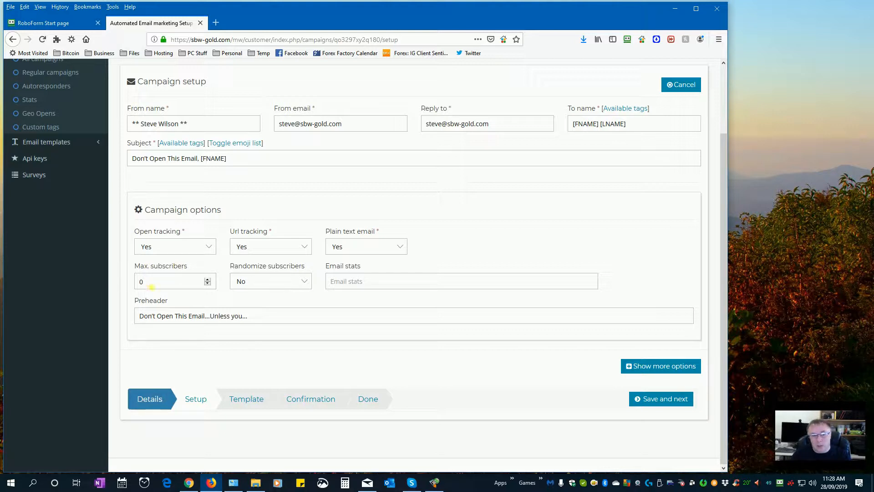
double_click(152, 283)
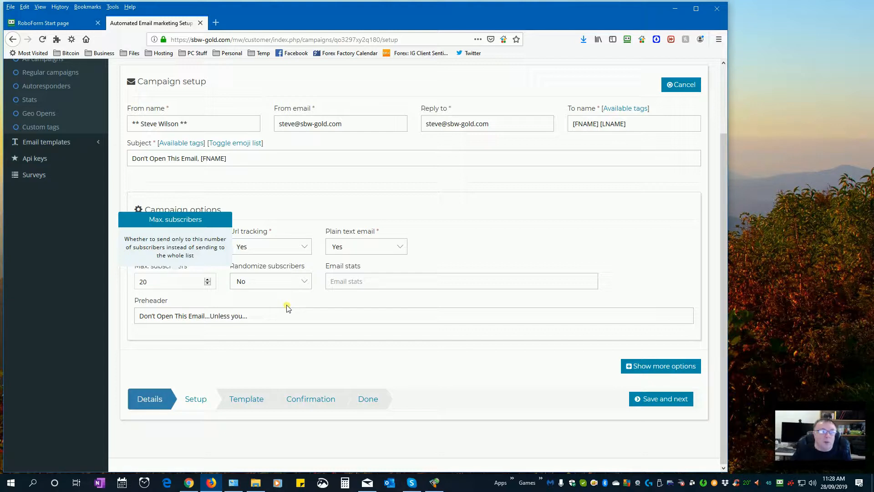
left_click(387, 282)
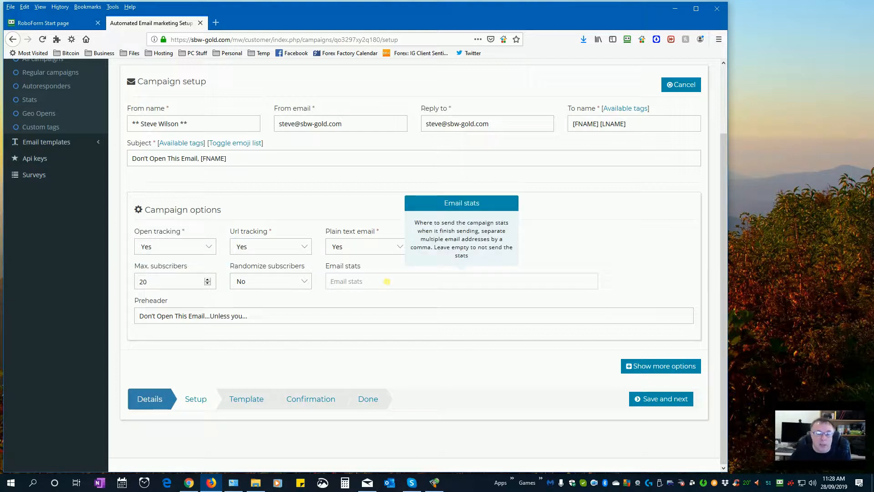
key("shift+Tab")
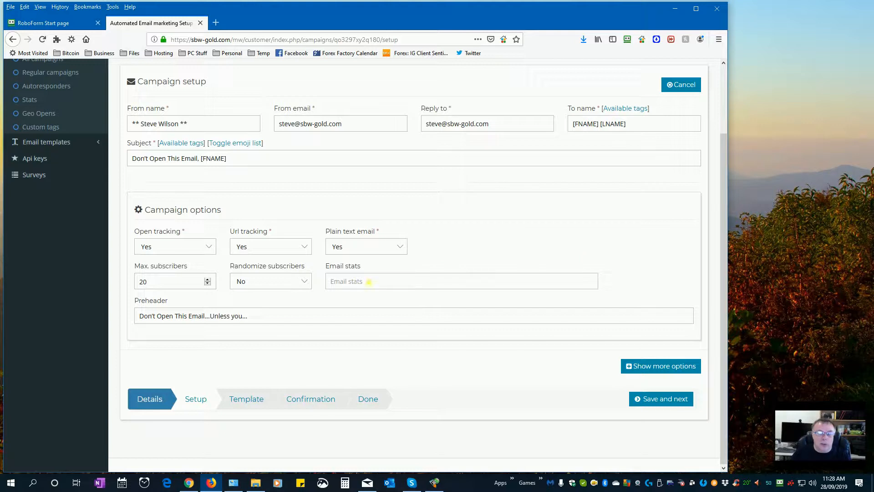
left_click(262, 281)
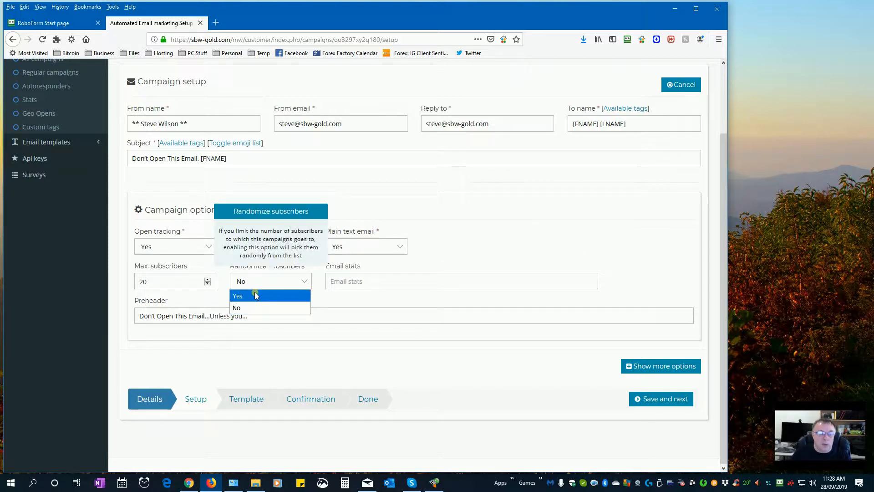
left_click(257, 294)
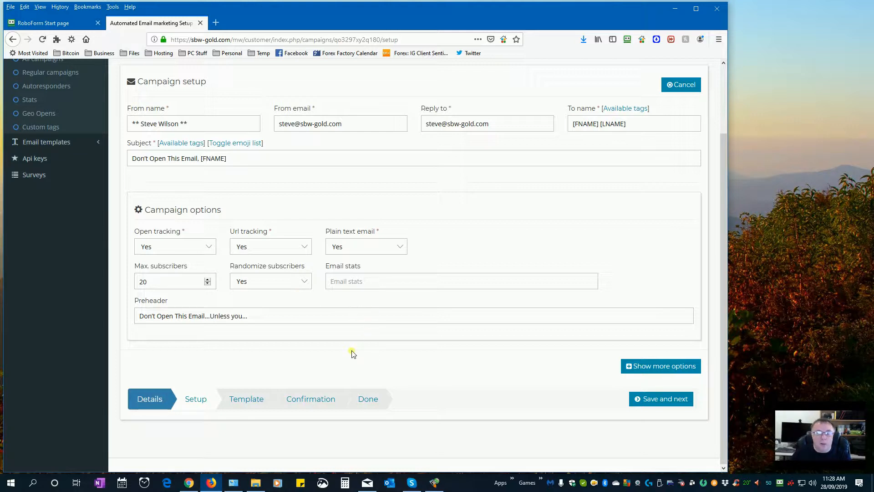
Reveal the additional campaign options and add an action upon campaign open that moves subscribers to the Opened list.
left_click(655, 367)
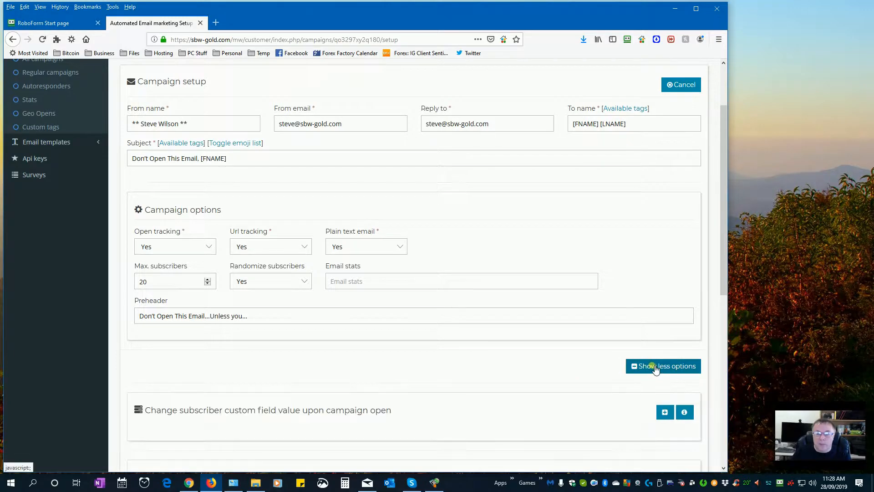
scroll(460, 340, "down", 7)
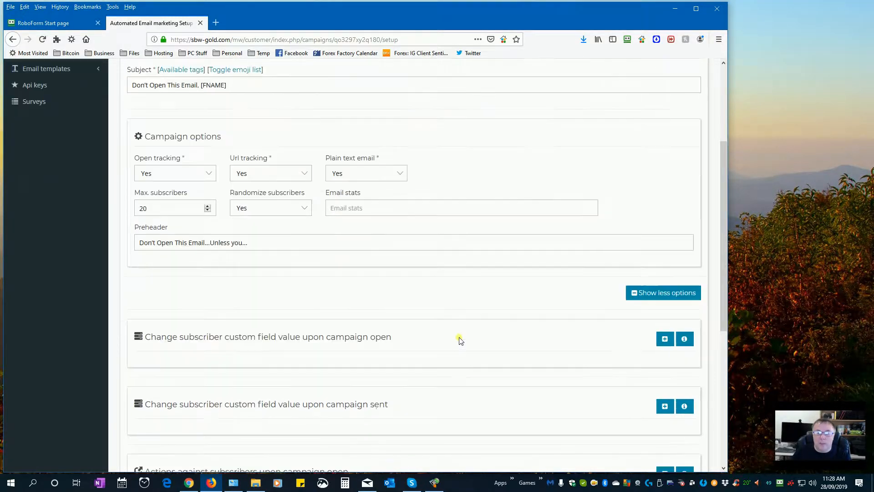
scroll(460, 339, "down", 1)
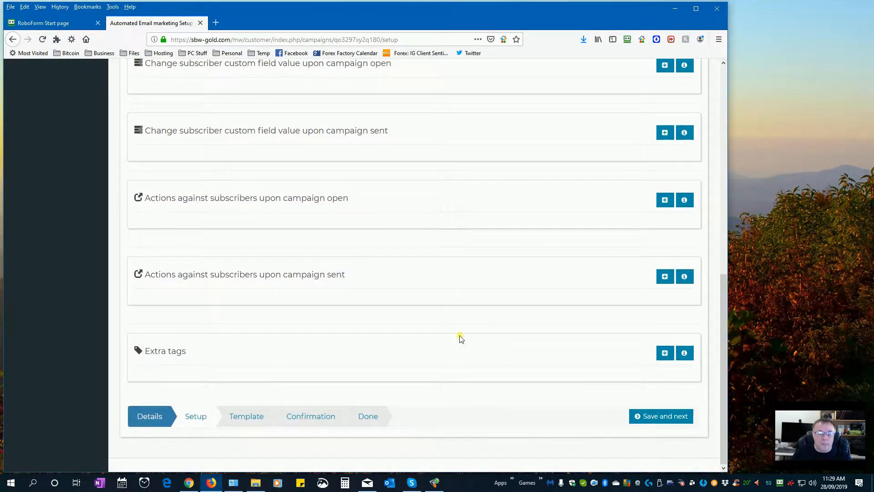
scroll(460, 340, "up", 1)
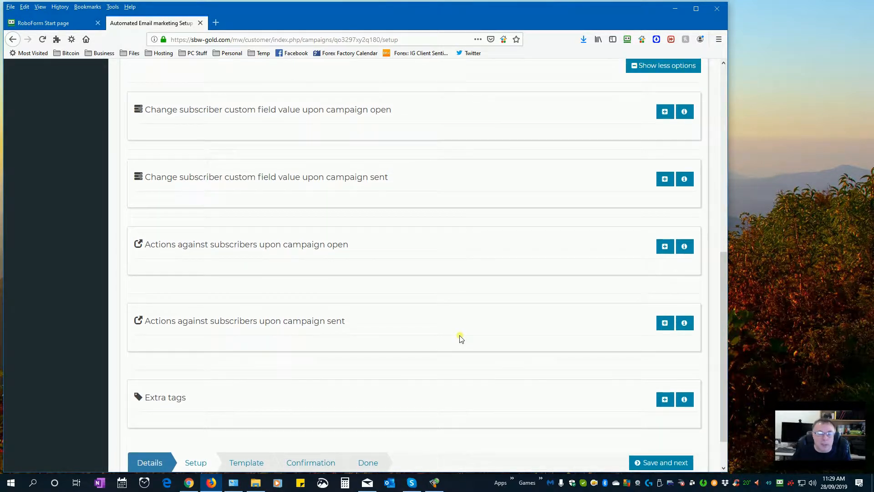
scroll(461, 339, "up", 2)
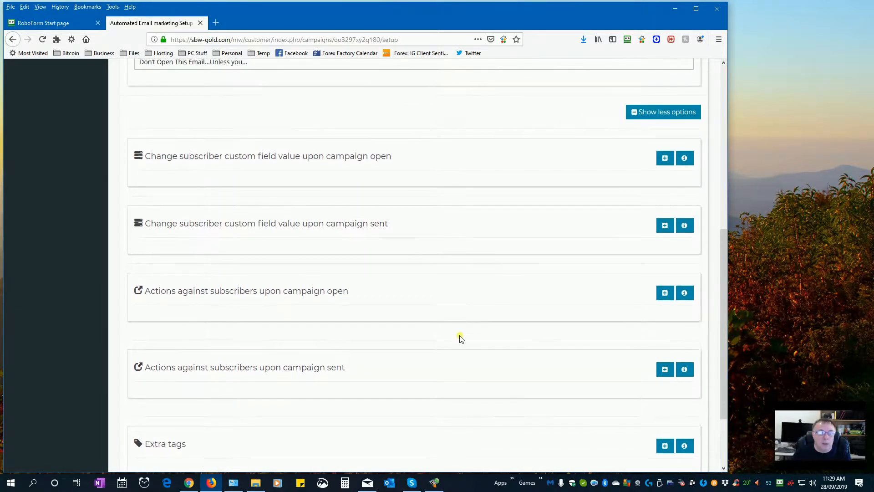
scroll(461, 340, "up", 1)
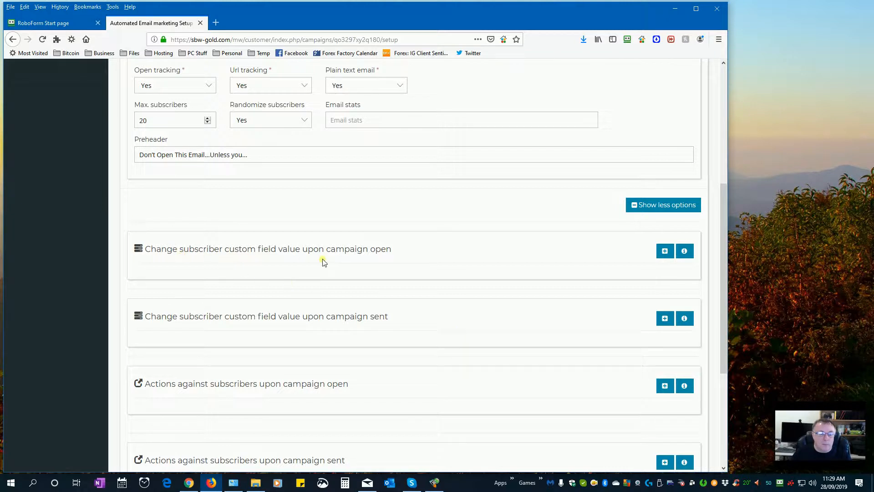
scroll(422, 310, "down", 3)
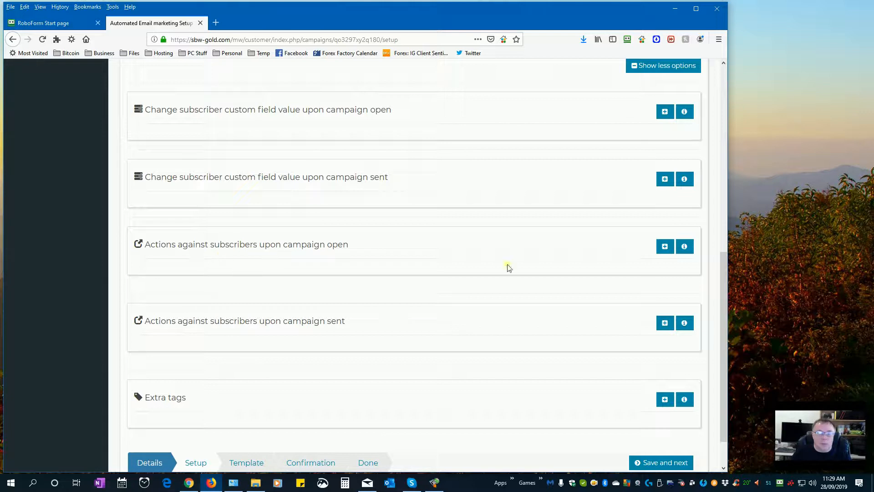
left_click(665, 246)
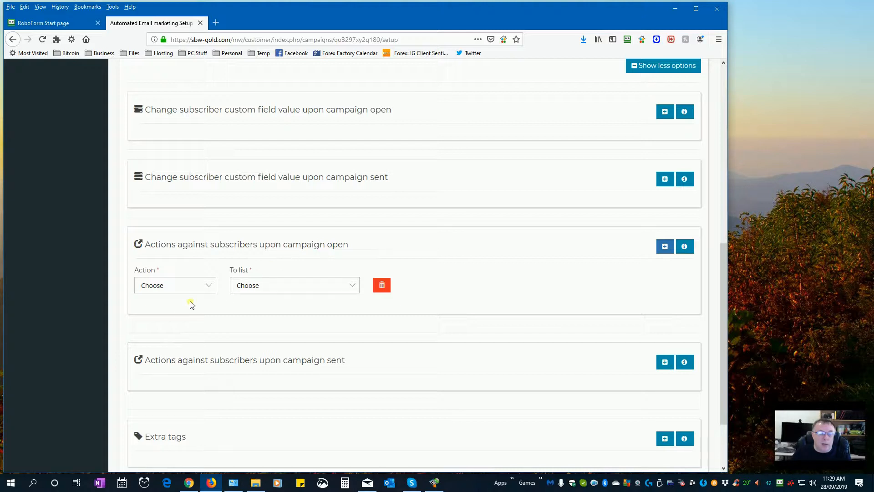
left_click(182, 286)
left_click(161, 323)
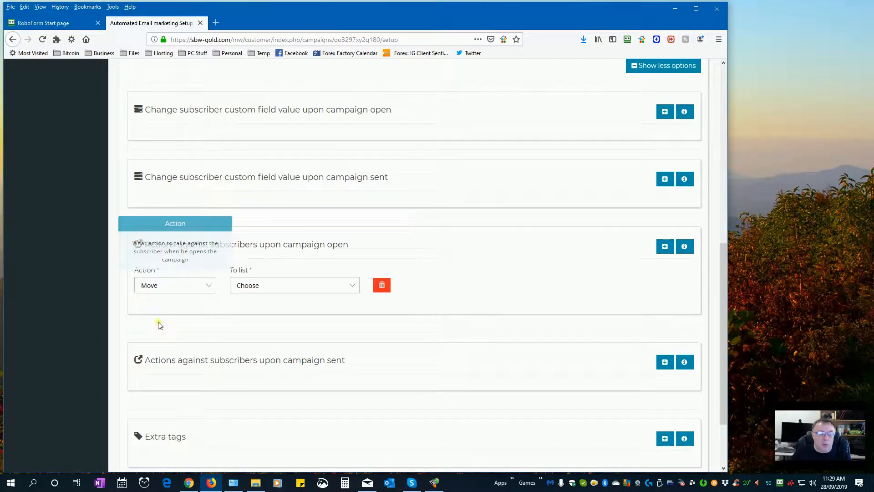
left_click(266, 285)
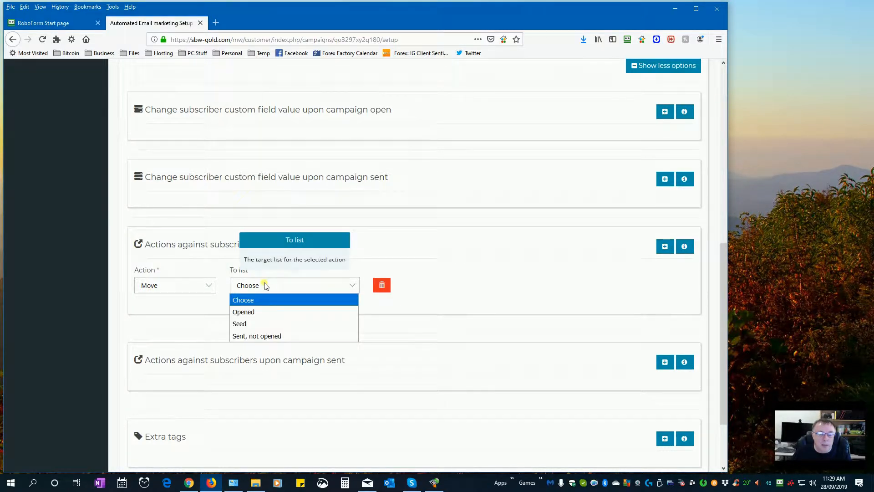
left_click(255, 312)
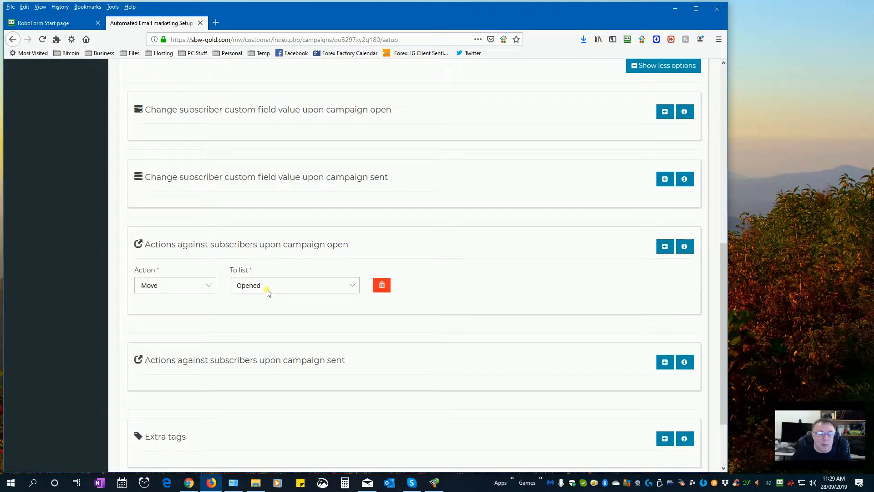
Add an action upon campaign sent that moves subscribers to the "Sent, not opened" list, then save and continue to the template.
scroll(472, 299, "down", 1)
scroll(471, 299, "down", 2)
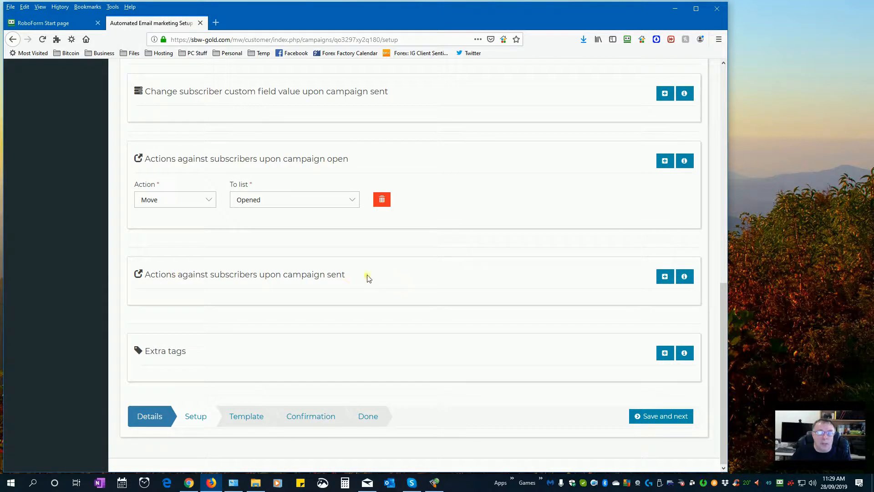
left_click(664, 278)
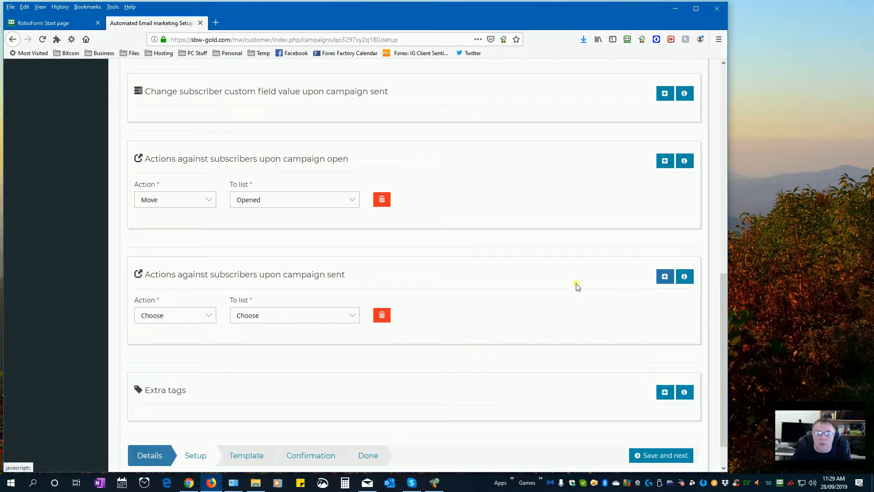
left_click(203, 315)
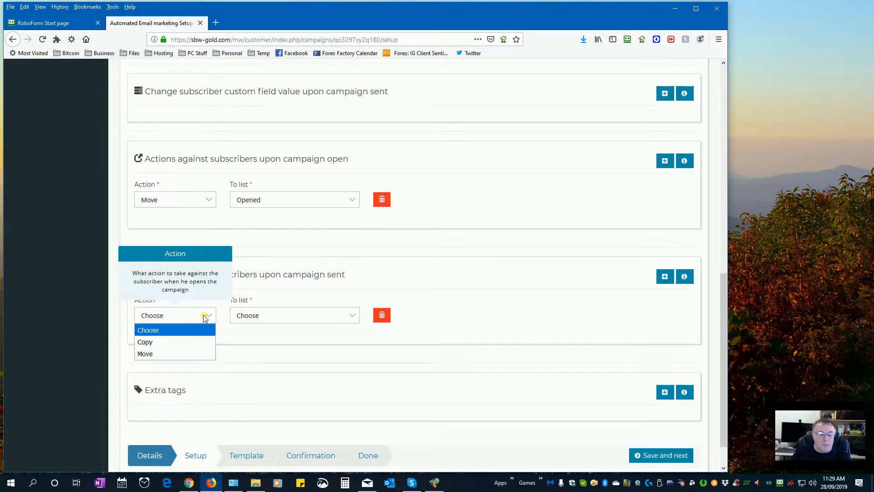
left_click(183, 354)
left_click(244, 318)
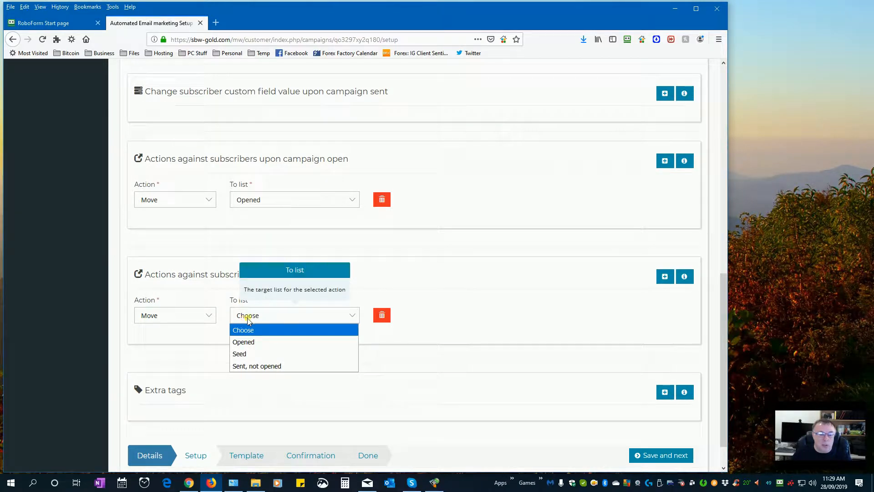
left_click(267, 366)
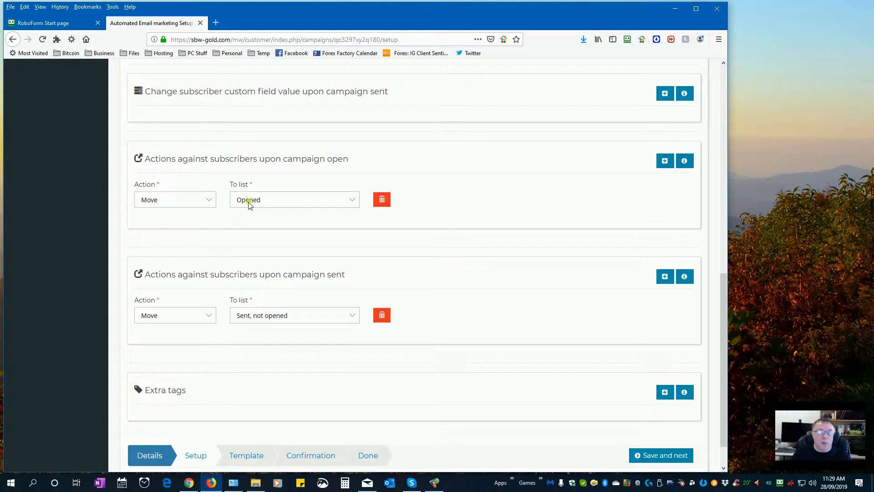
scroll(496, 273, "down", 1)
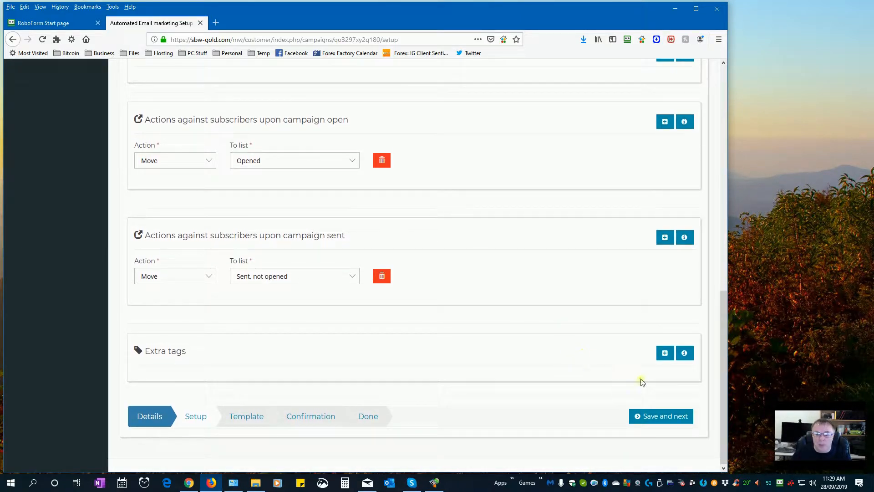
left_click(659, 417)
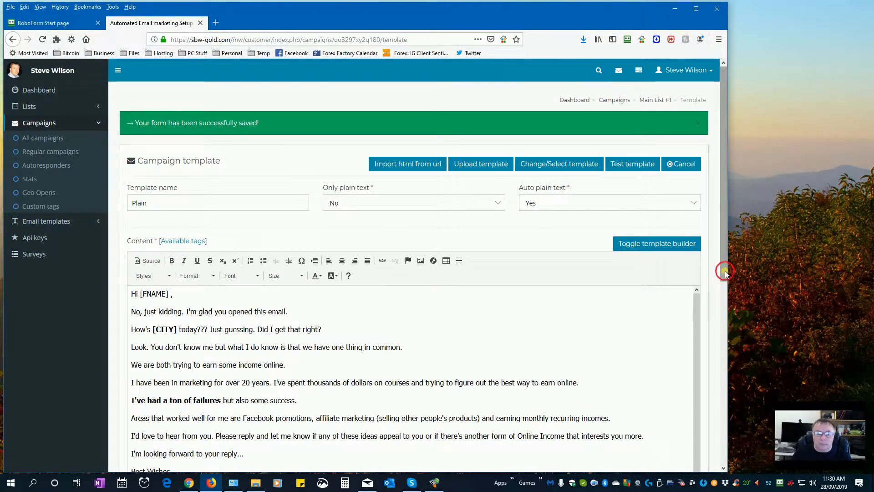
Review the email content in the campaign template, from the greeting and reply request paragraphs down to the footer.
left_click_drag(725, 272, 732, 345)
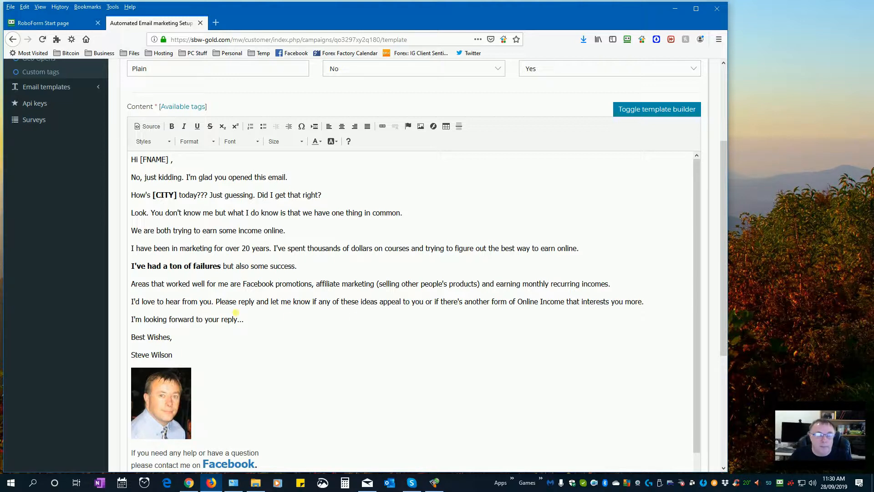
scroll(260, 327, "down", 3)
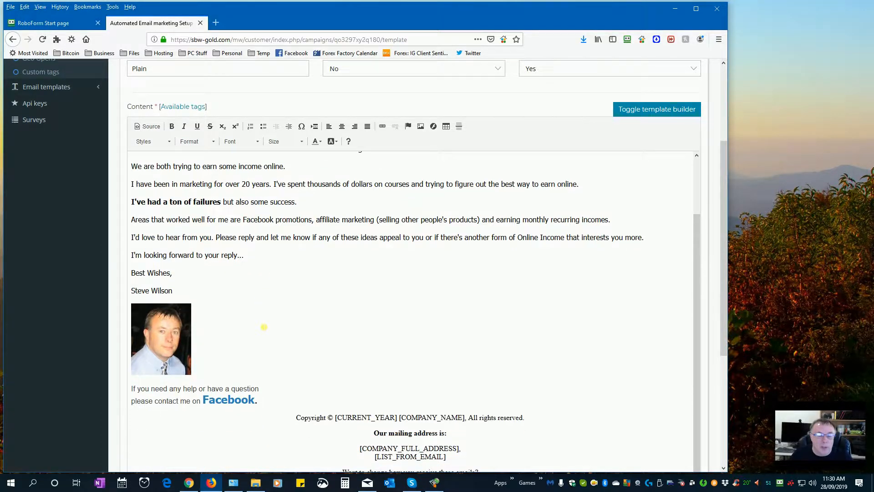
scroll(264, 327, "up", 10)
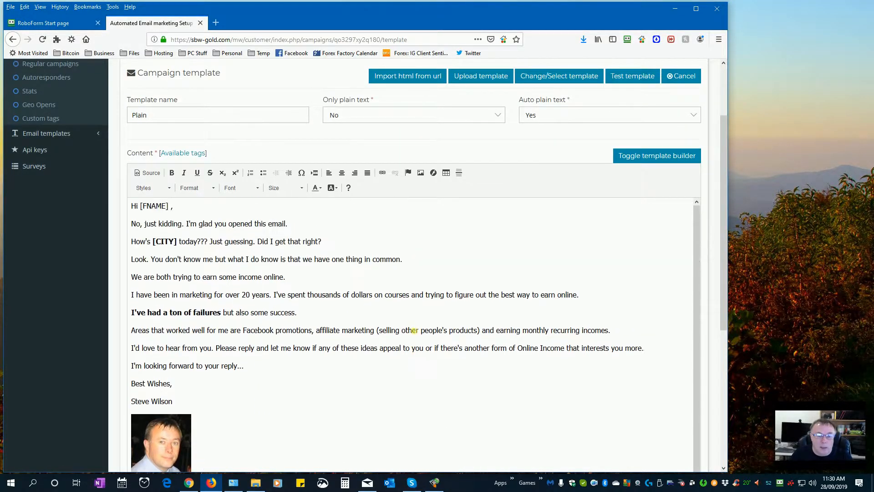
scroll(498, 351, "down", 2)
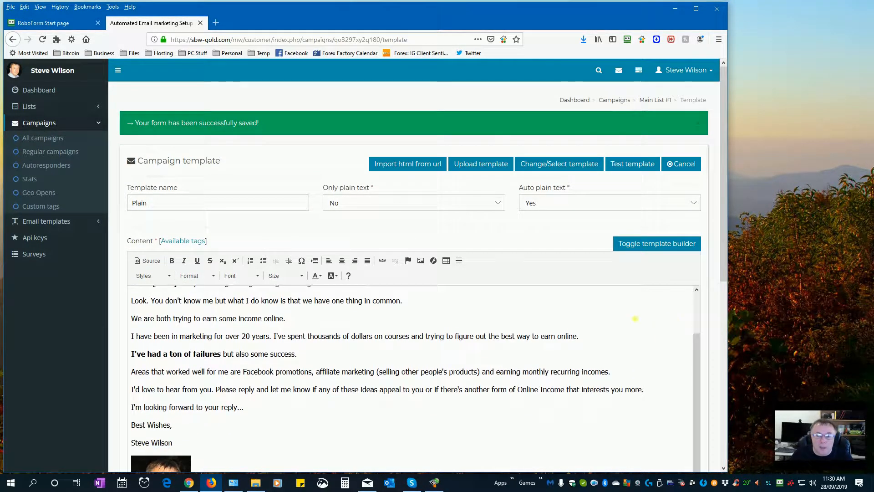
scroll(709, 325, "down", 2)
scroll(691, 326, "up", 4)
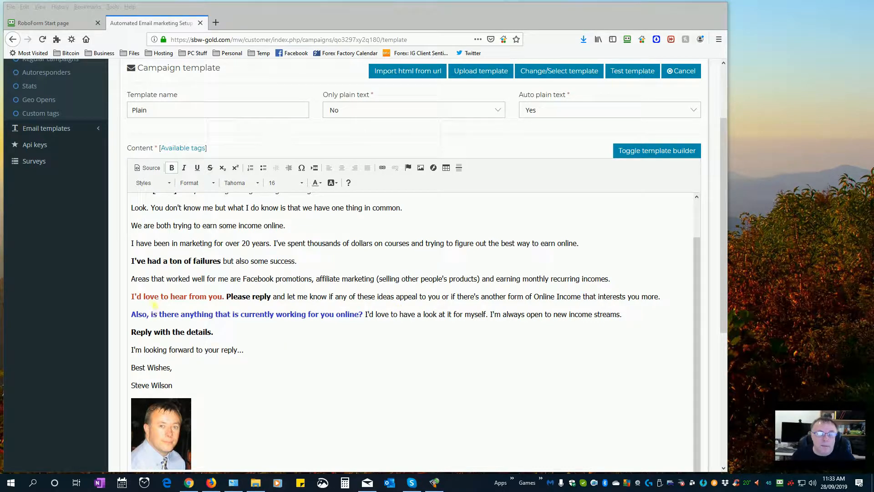
left_click(132, 281)
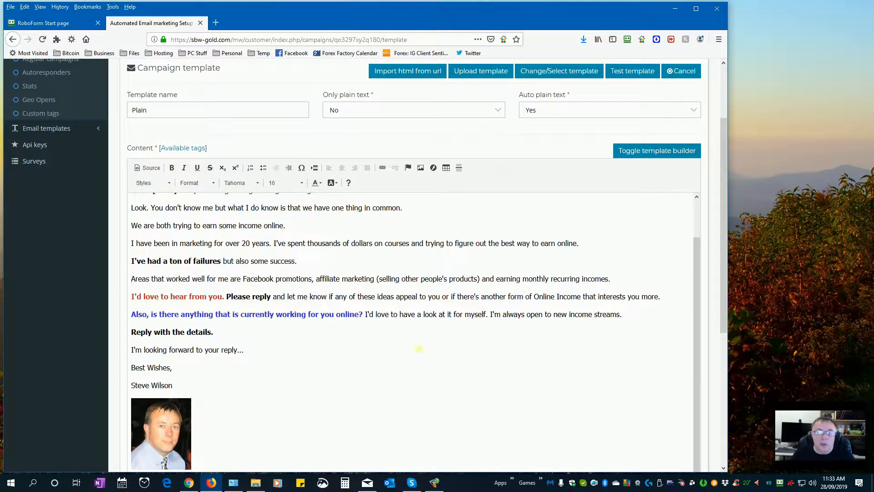
left_click(133, 316)
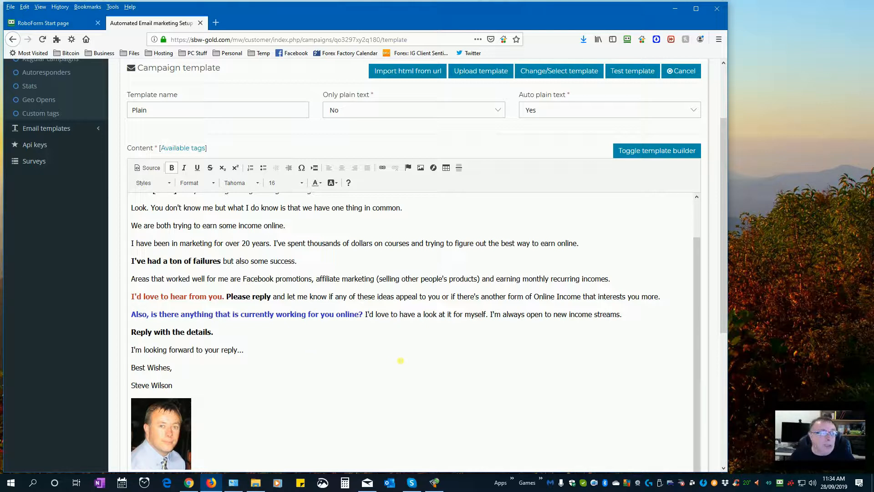
scroll(400, 361, "down", 2)
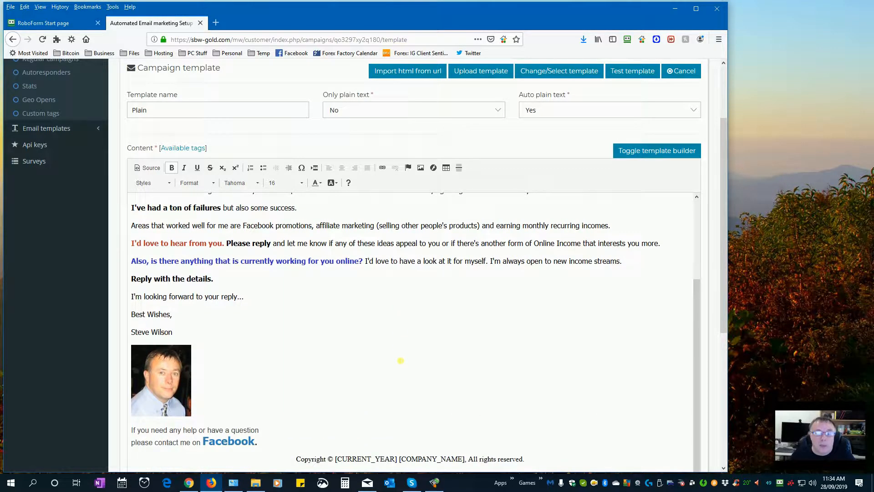
scroll(663, 302, "down", 5)
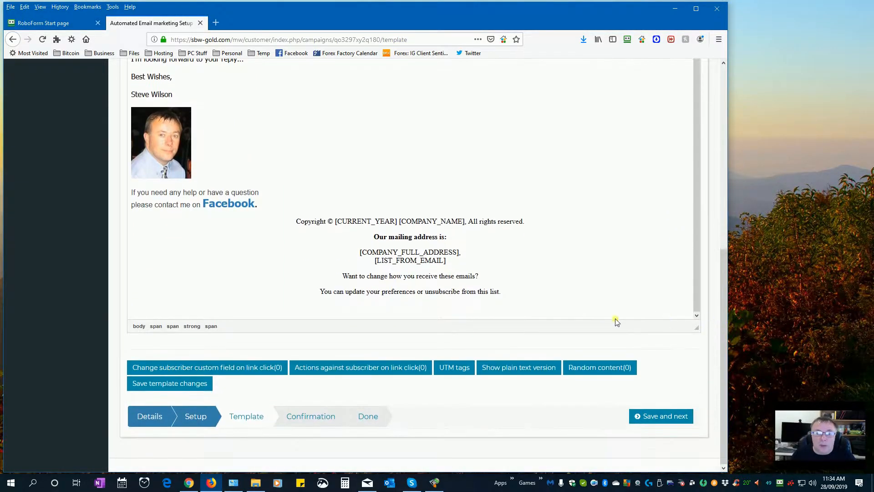
Inspect the footer text and the link settings of "unsubscribe from this list", leaving them without changes.
left_click_drag(296, 222, 527, 292)
left_click(520, 289)
double_click(454, 292)
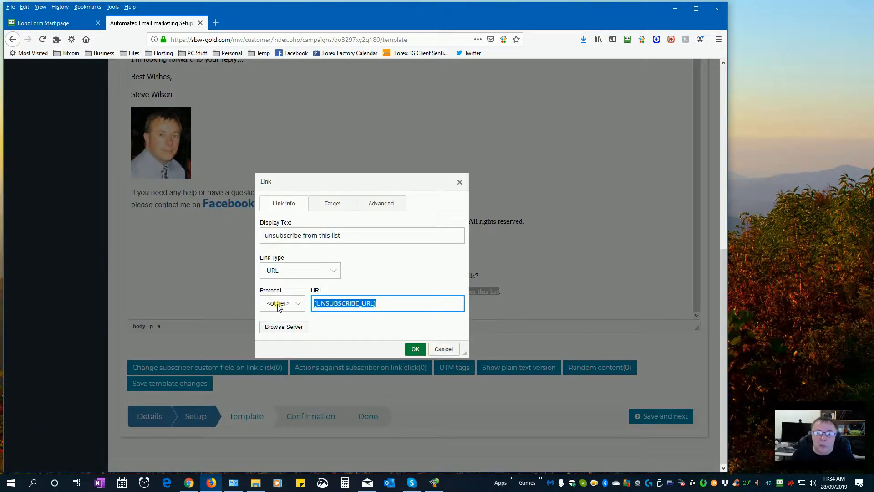
left_click(387, 304)
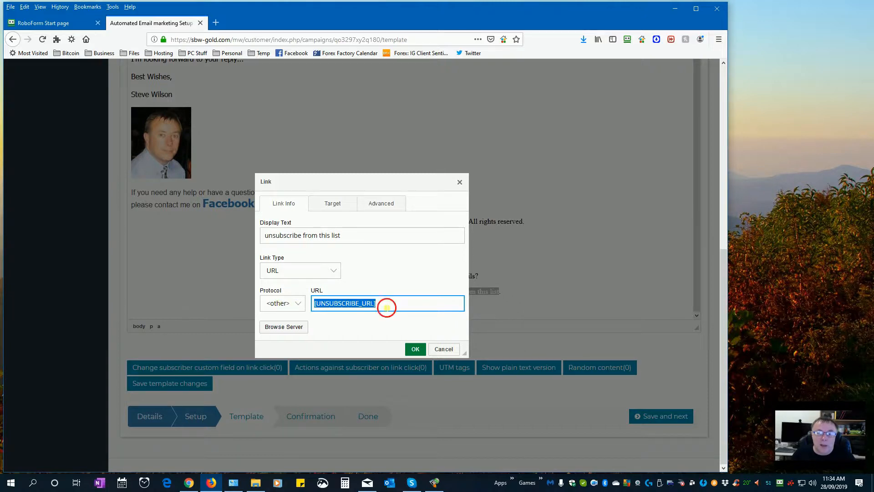
left_click(444, 349)
View the available tags for the template content and close the list.
scroll(482, 283, "up", 10)
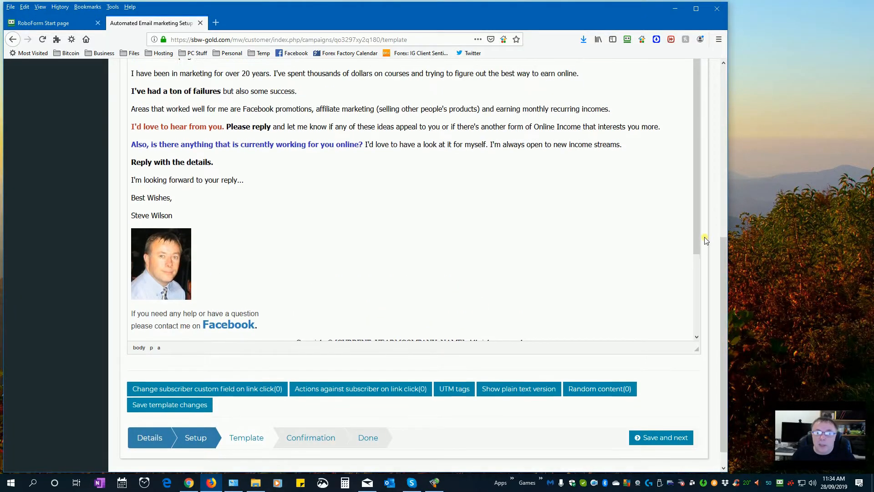
scroll(706, 238, "up", 10)
left_click(190, 189)
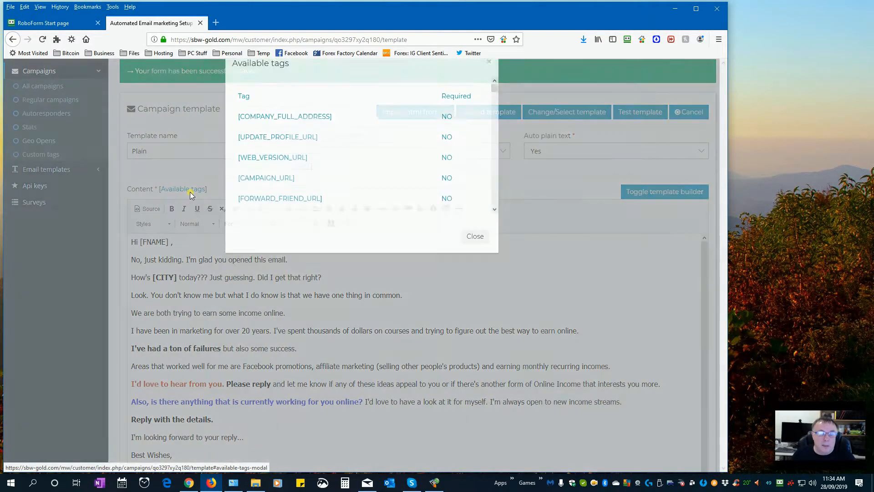
left_click(475, 258)
Save the campaign template and continue to the campaign confirmation.
scroll(612, 320, "down", 4)
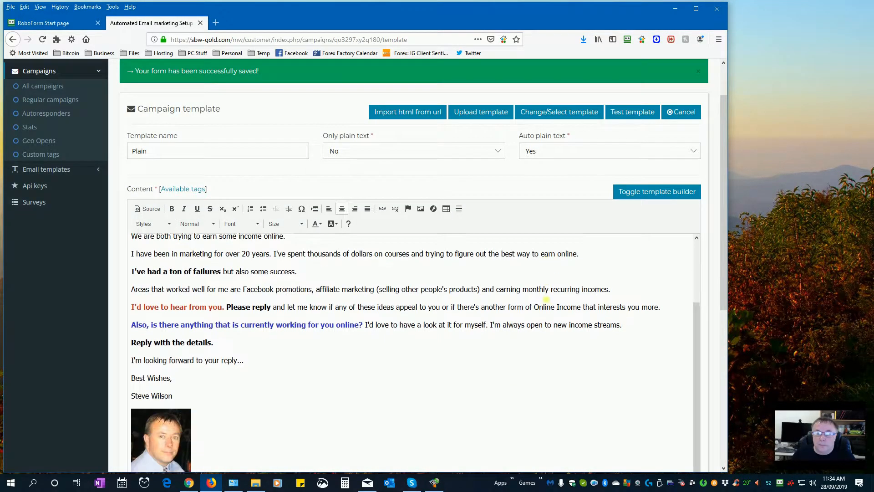
scroll(713, 314, "down", 3)
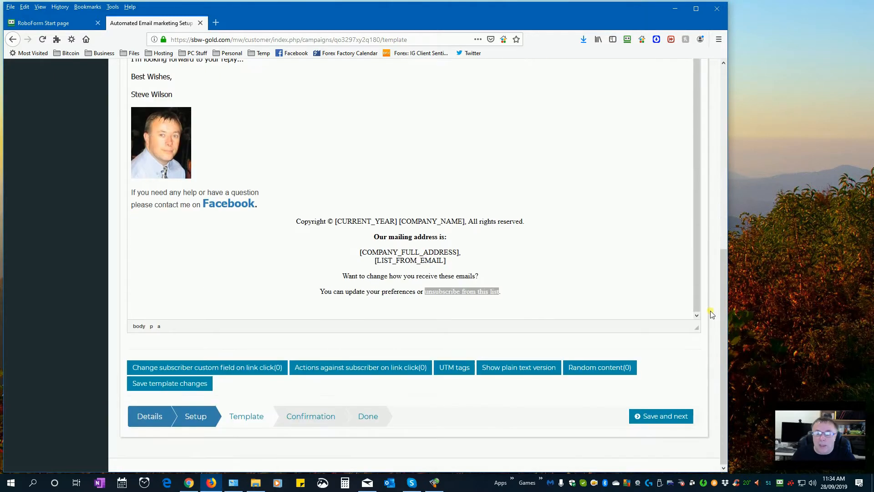
left_click(661, 415)
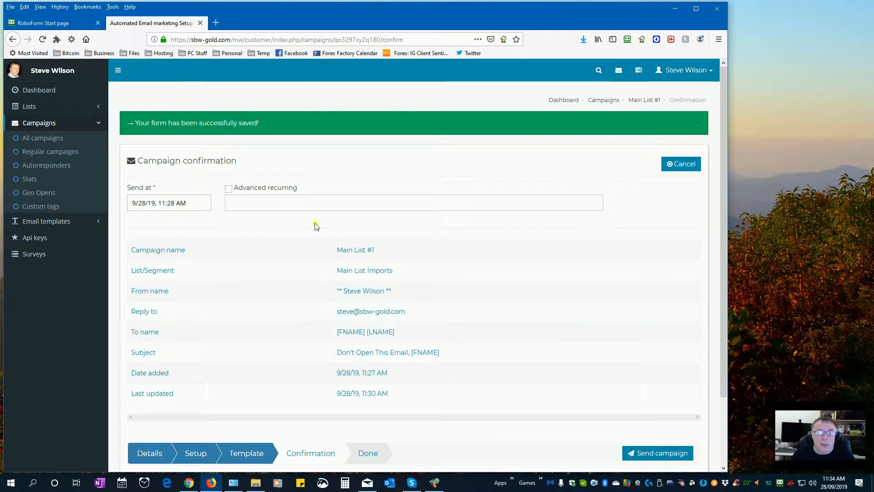
Enable advanced recurring for the campaign and schedule it for every day at hour 9, minute 0.
left_click(228, 189)
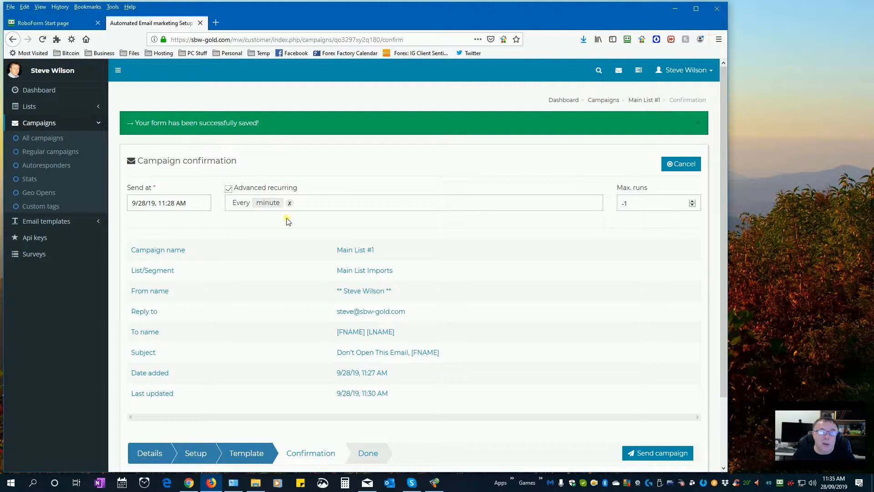
left_click(270, 205)
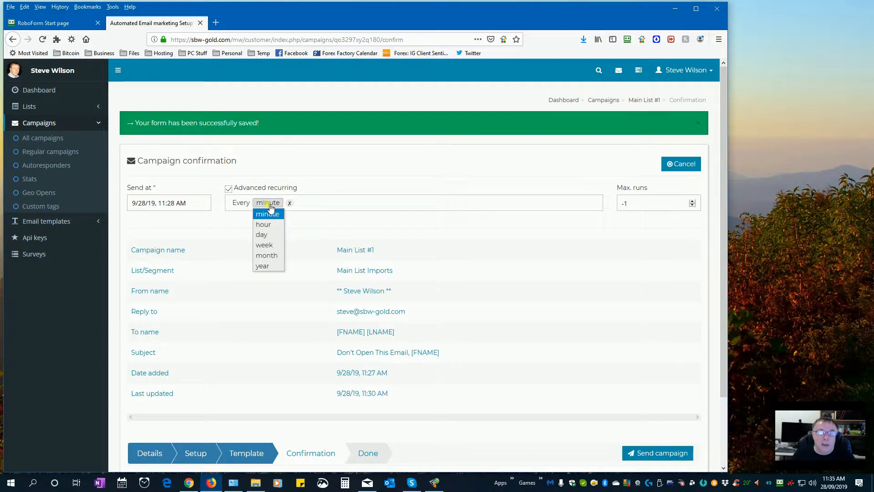
left_click(263, 234)
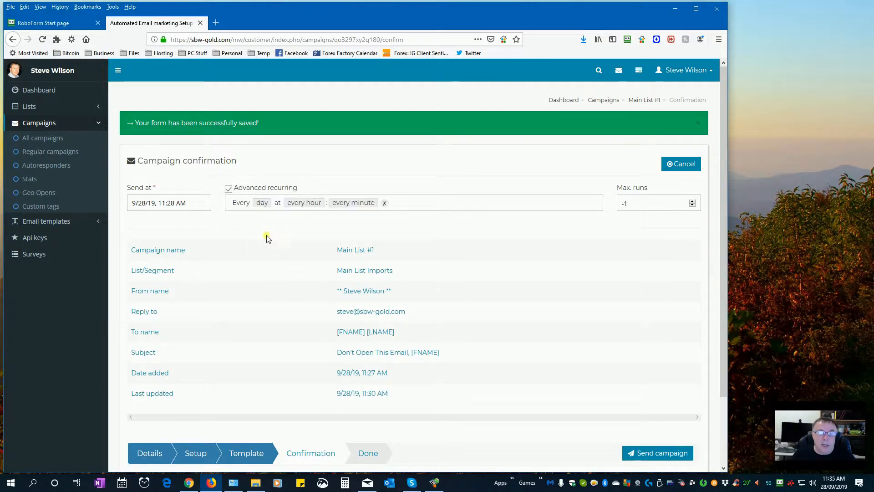
left_click(303, 205)
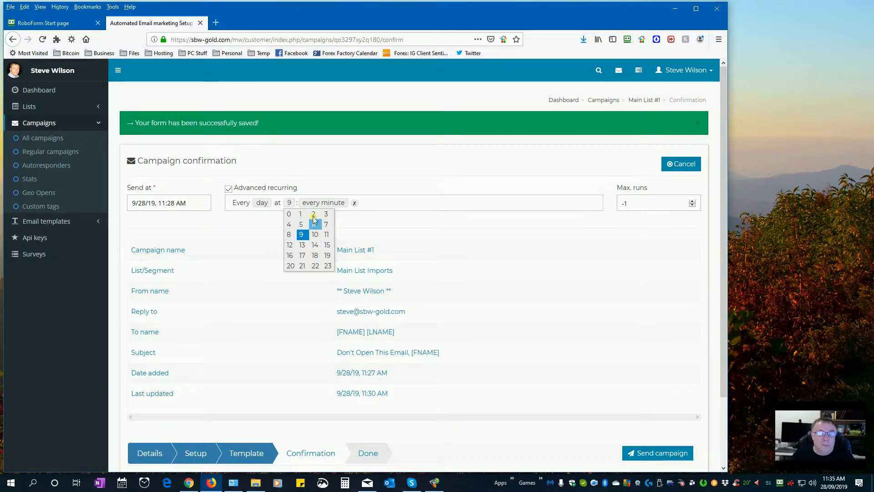
left_click(303, 235)
left_click(327, 204)
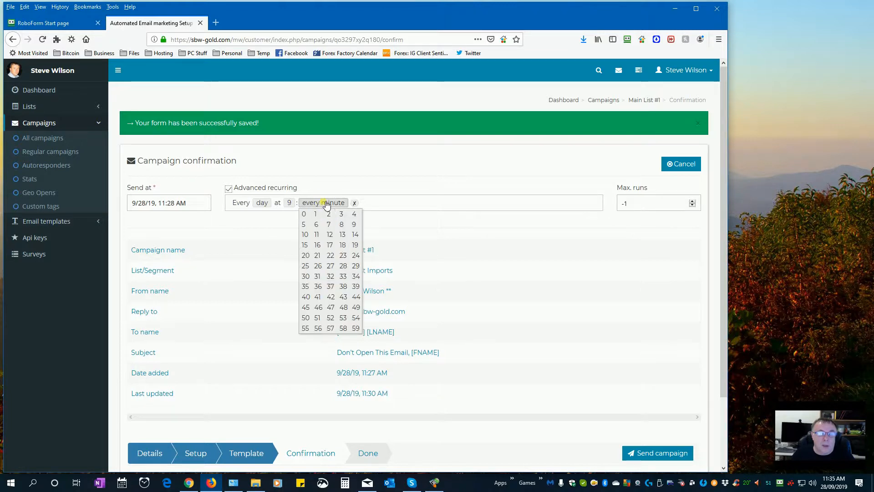
left_click(304, 214)
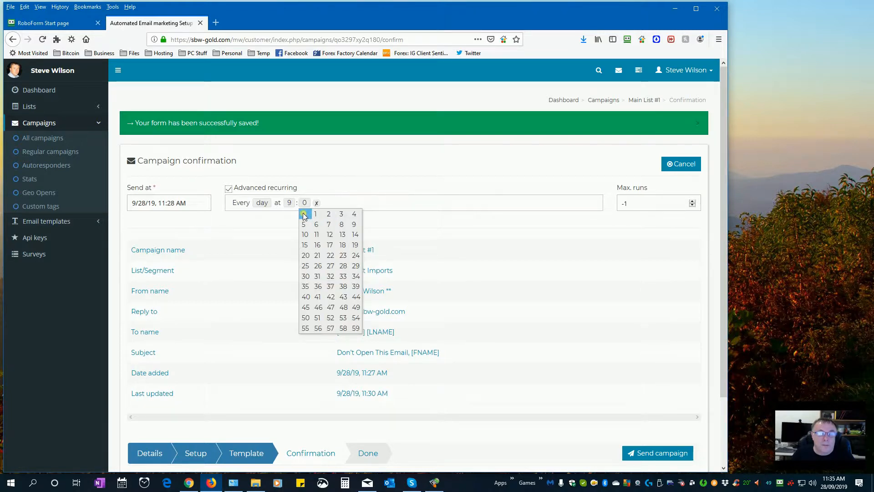
left_click(331, 204)
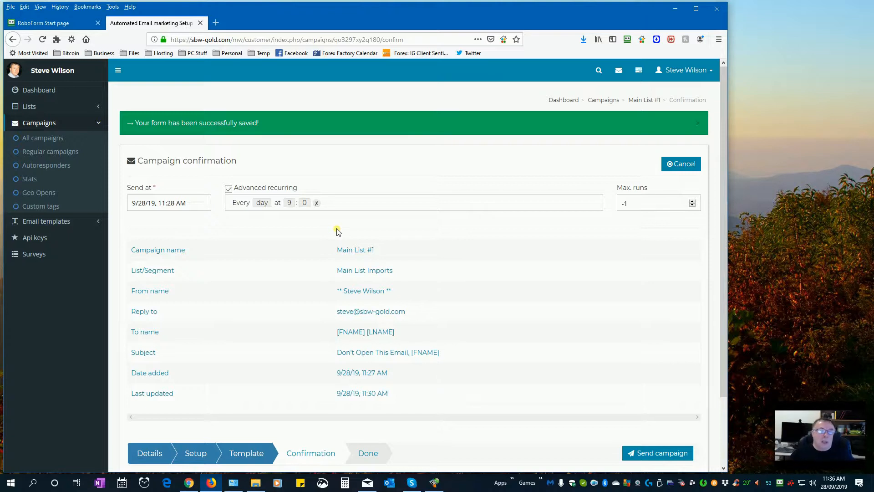
Change the hour of the daily recurring schedule to 10.
left_click(289, 203)
left_click(314, 235)
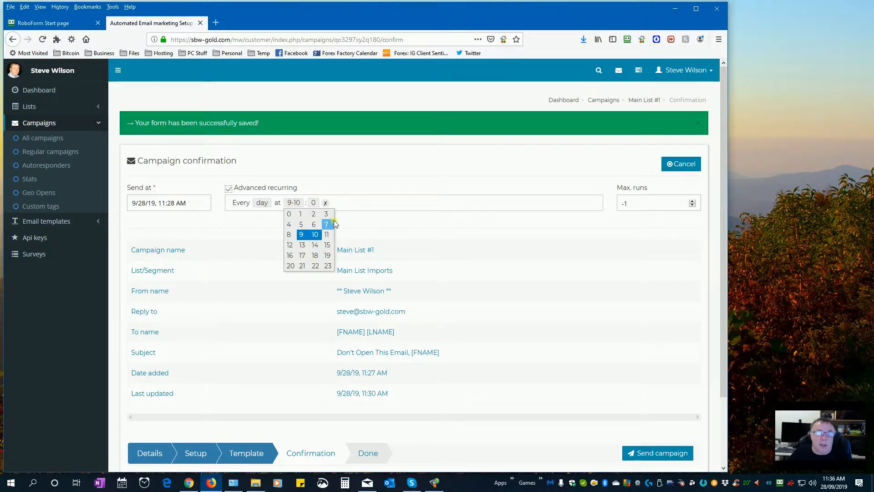
left_click(301, 235)
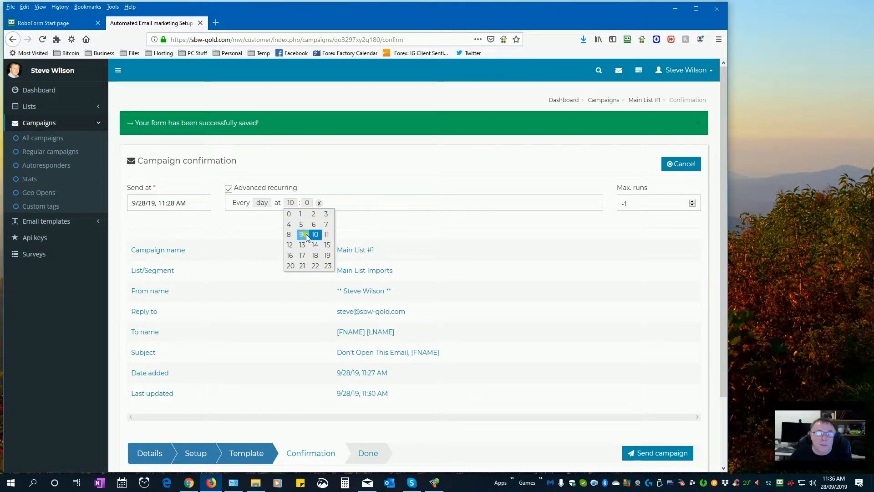
left_click(346, 203)
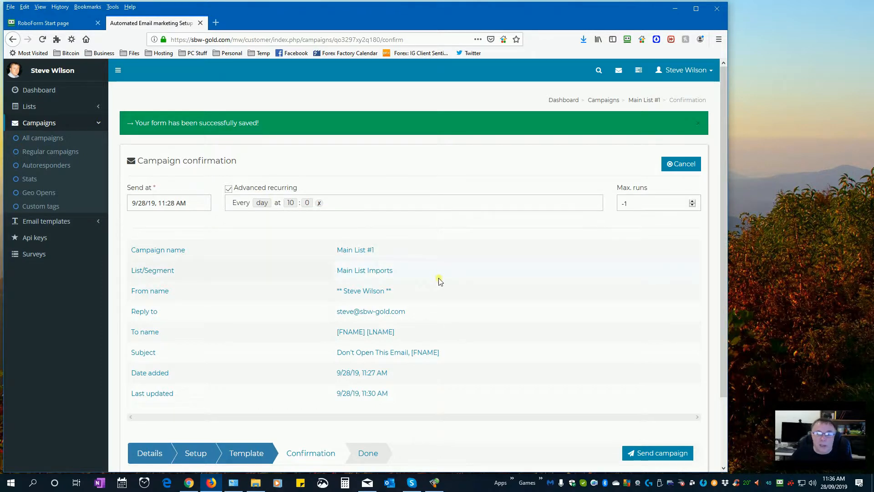
Check the Max. runs setting, keep it at -1 for unlimited runs, and send the campaign.
scroll(438, 278, "down", 3)
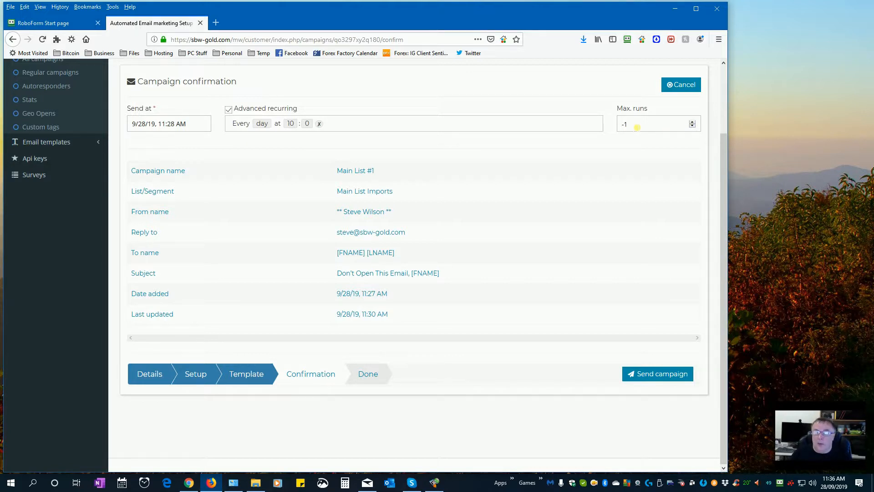
left_click(637, 127)
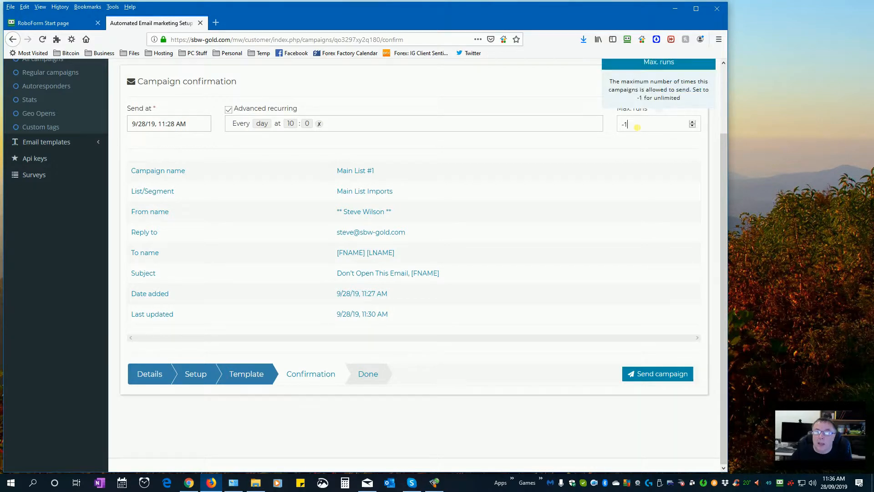
left_click(637, 128)
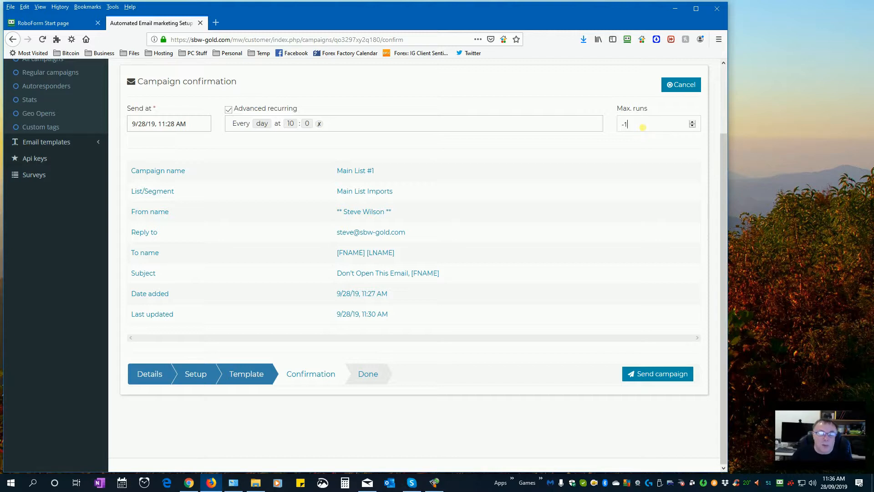
right_click(642, 127)
left_click(622, 107)
left_click(655, 372)
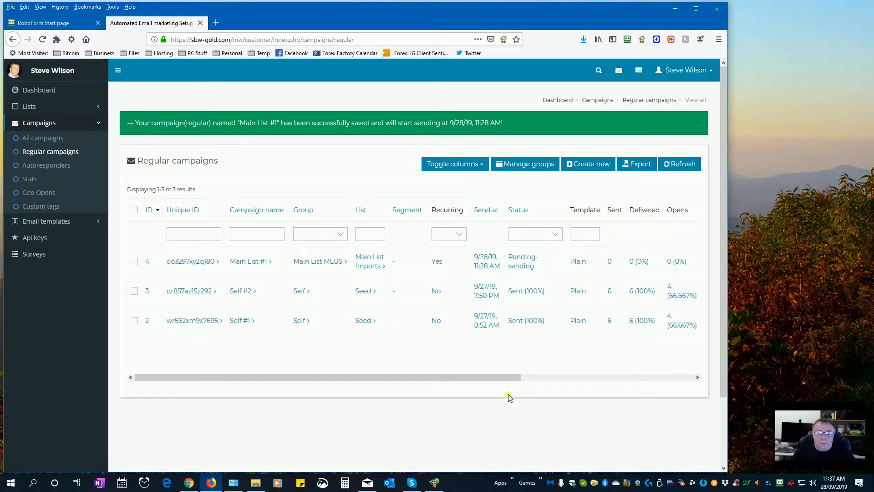
Maximize the browser window and examine the Main List #1 row in the regular campaigns table, from its status to its options.
left_click(696, 8)
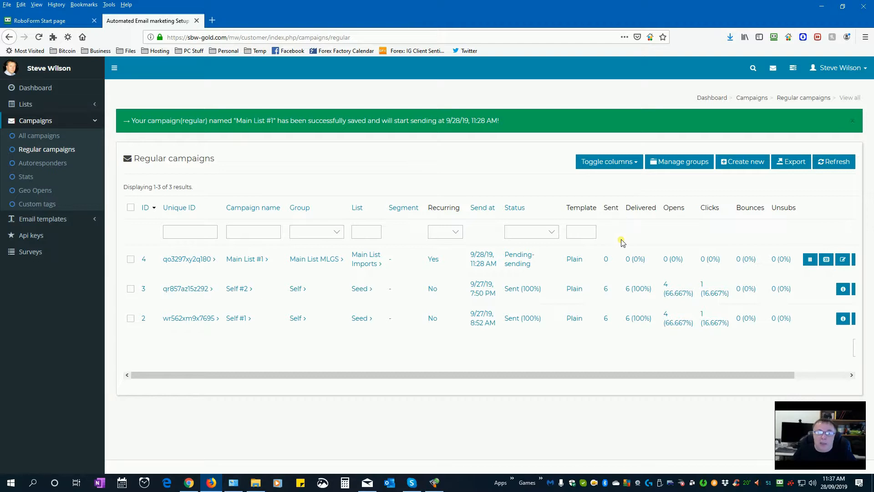
left_click_drag(226, 258, 715, 256)
left_click(718, 256)
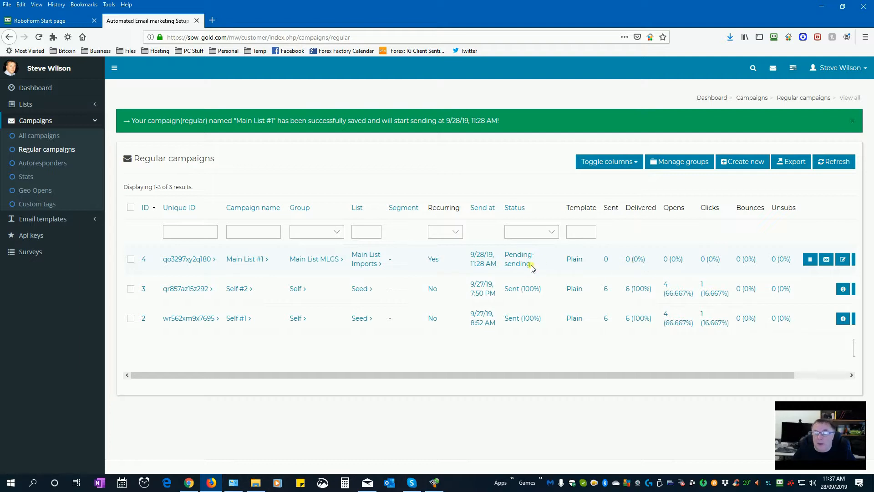
left_click_drag(611, 375, 678, 380)
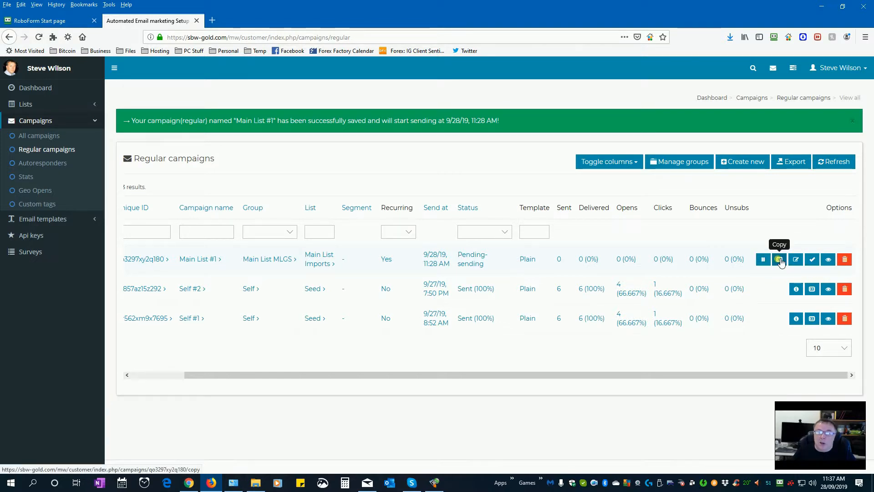
left_click_drag(636, 375, 459, 375)
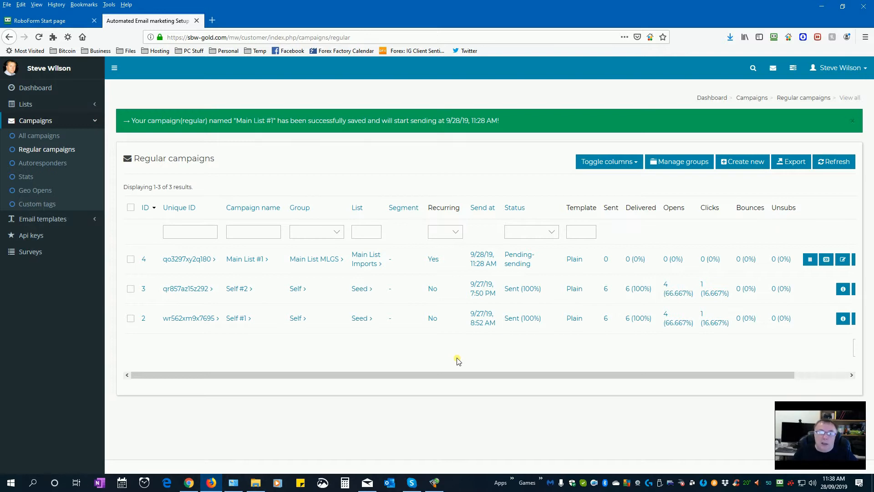
left_click_drag(468, 375, 418, 371)
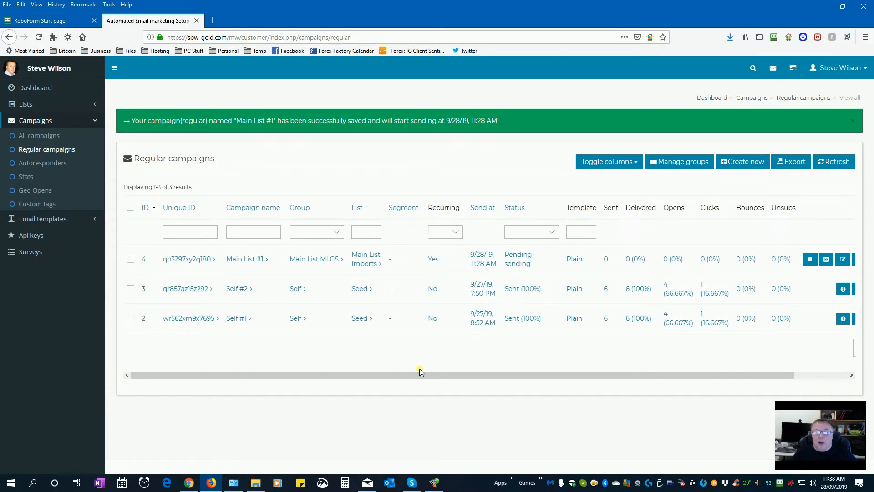
left_click_drag(420, 372, 561, 377)
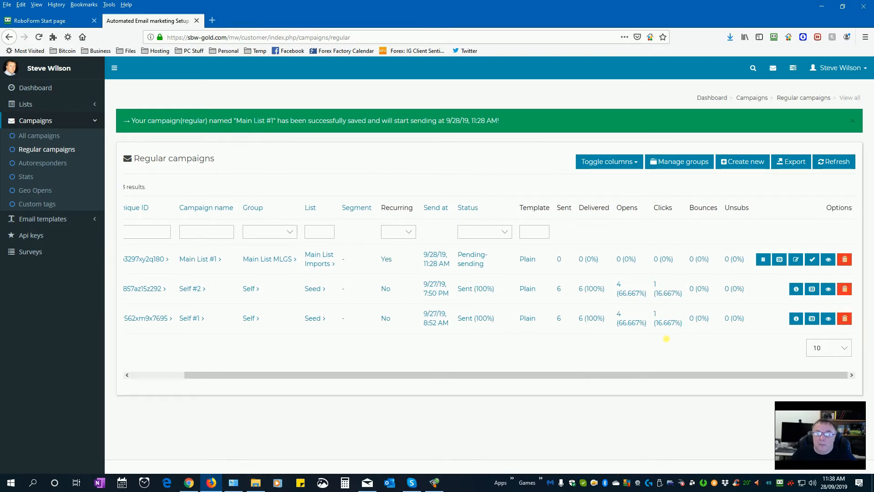
Refresh the regular campaigns list and check the sending status and delivery figures of Main List #1.
left_click(834, 162)
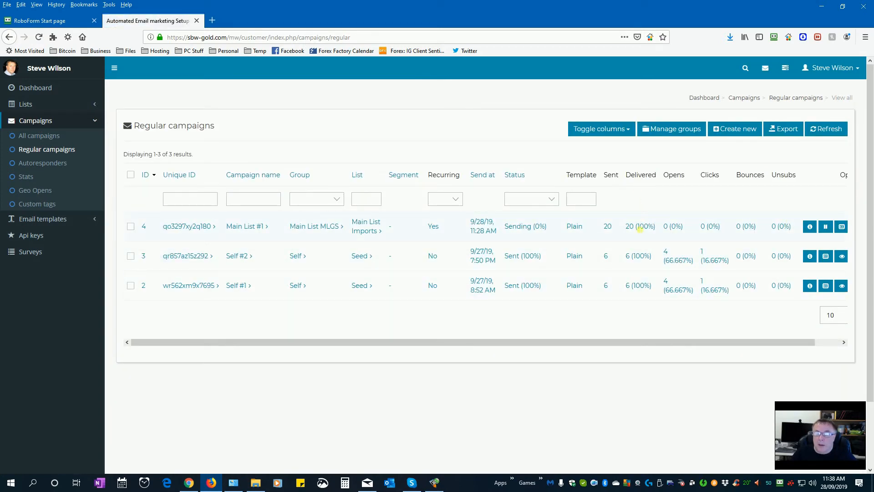
left_click_drag(627, 230, 658, 232)
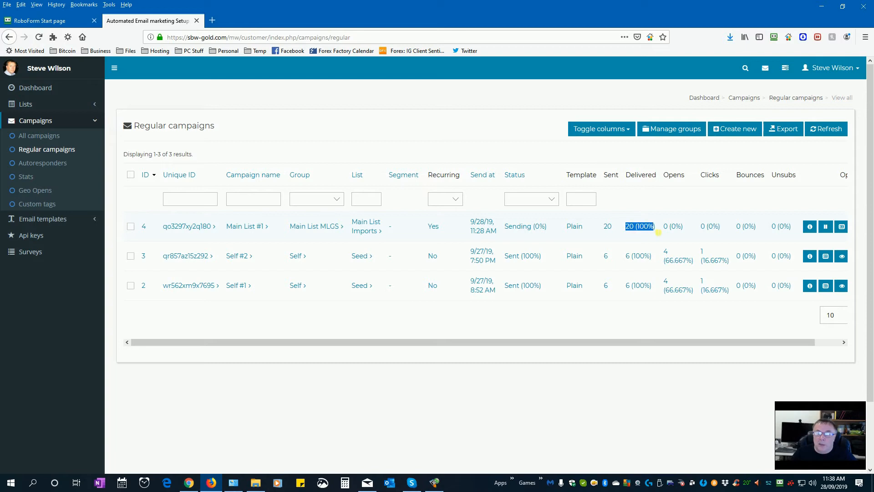
left_click(657, 233)
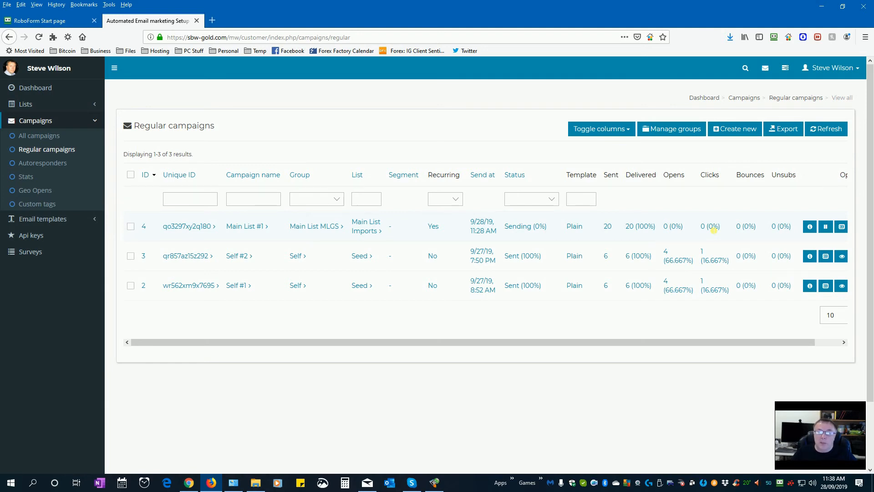
left_click_drag(708, 338, 602, 337)
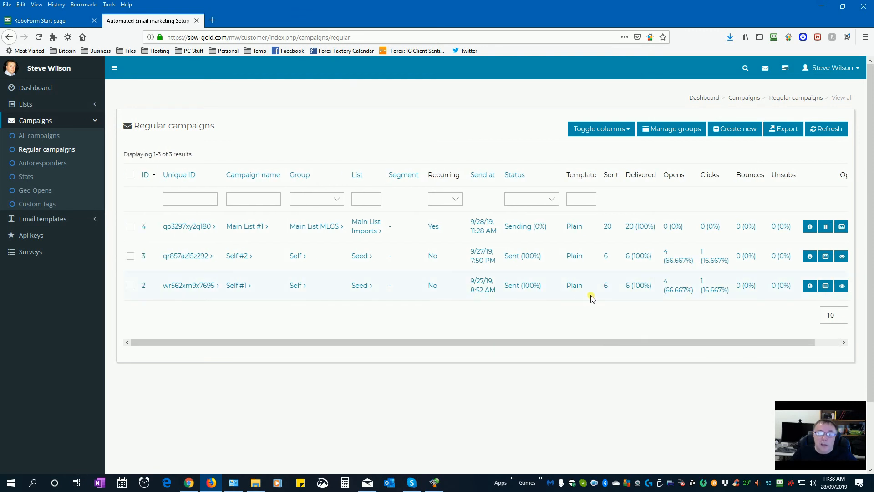